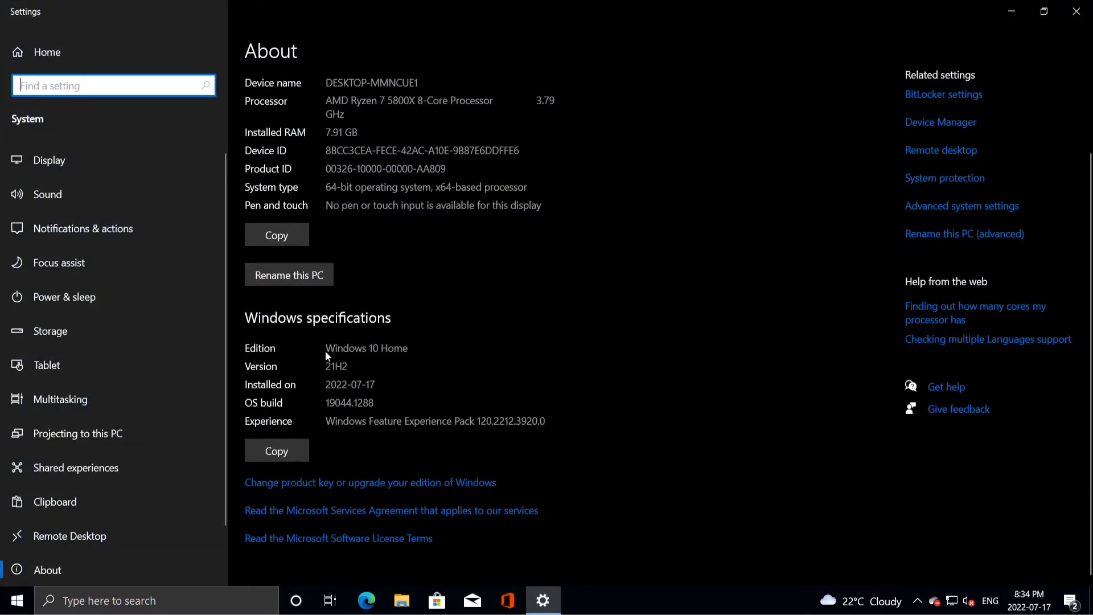
Check the installed Windows edition in the Windows specifications on the About page
click(408, 349)
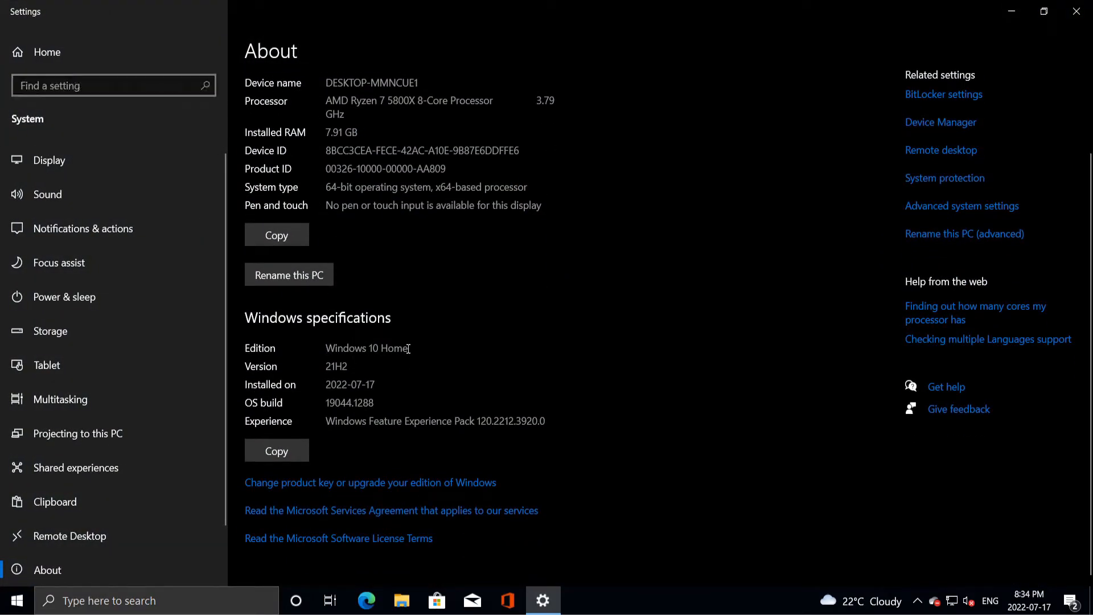
drag(413, 349, 328, 355)
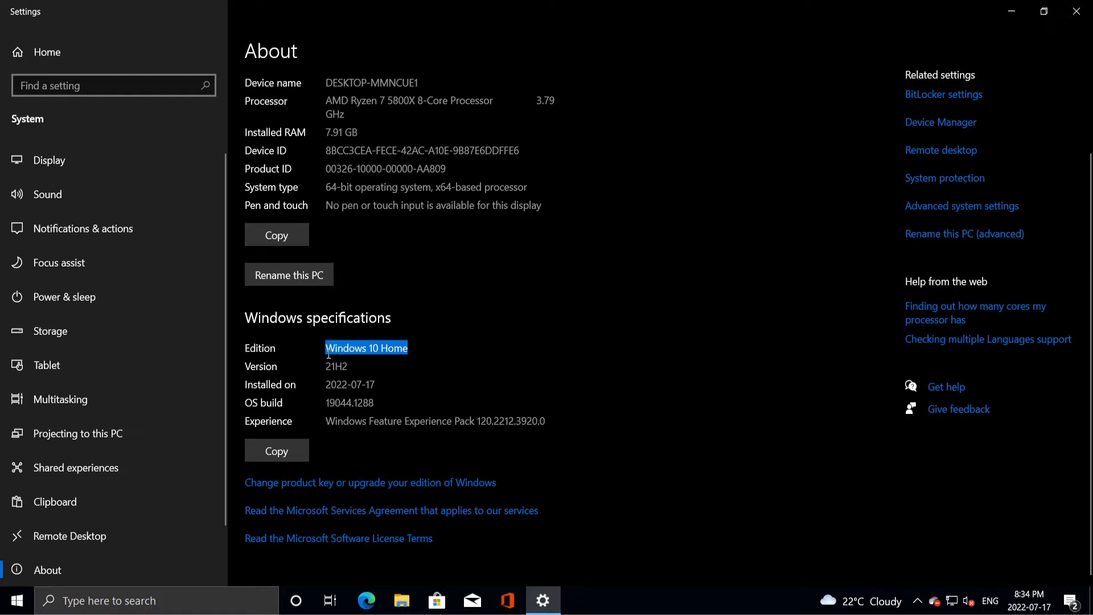
click(391, 372)
Search the settings for "update" and open Check for updates
click(67, 91)
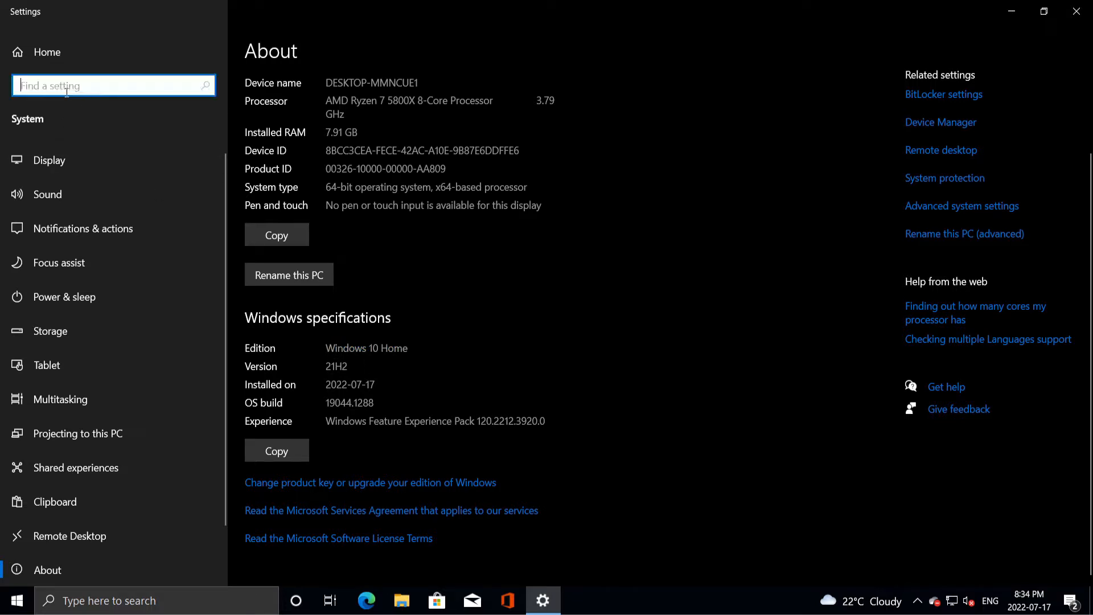
text(update)
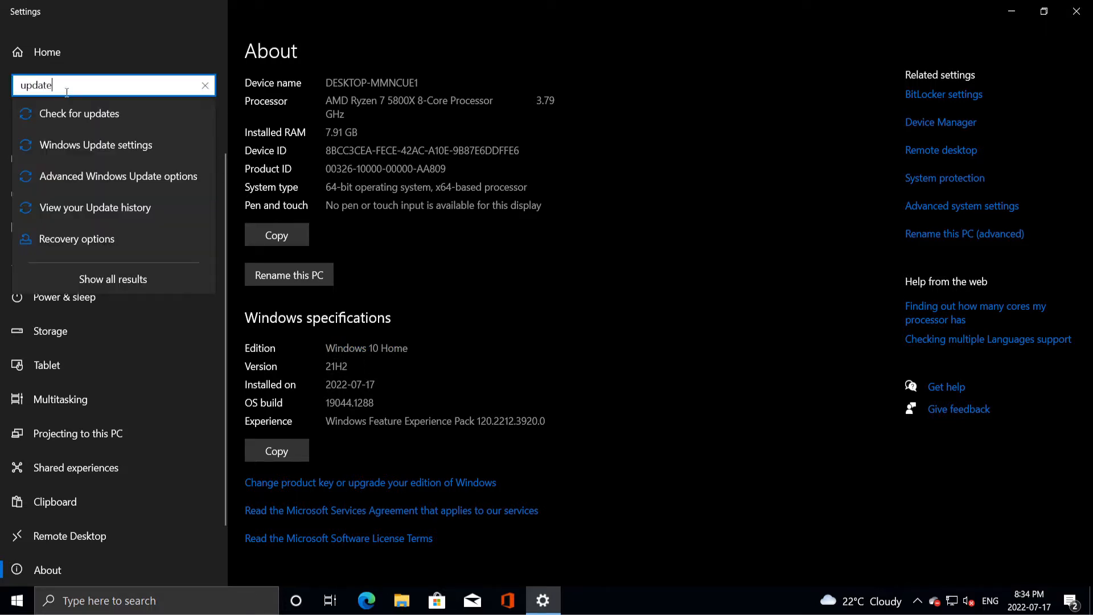
click(74, 113)
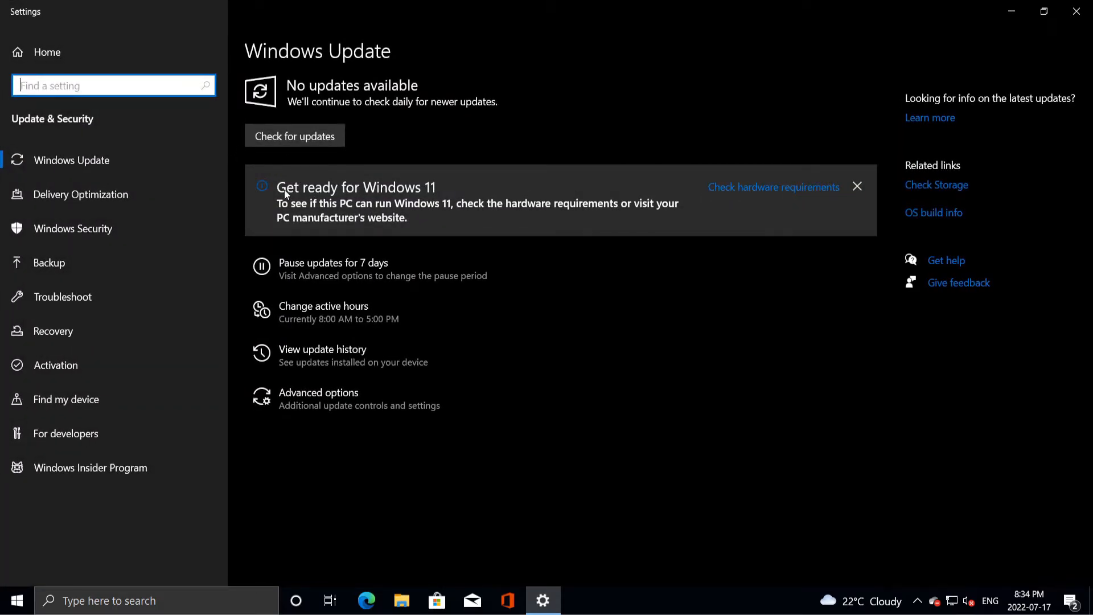
Open the Windows 11 hardware requirements check, read its compatibility notice and open the Windows 11 specifications
click(732, 187)
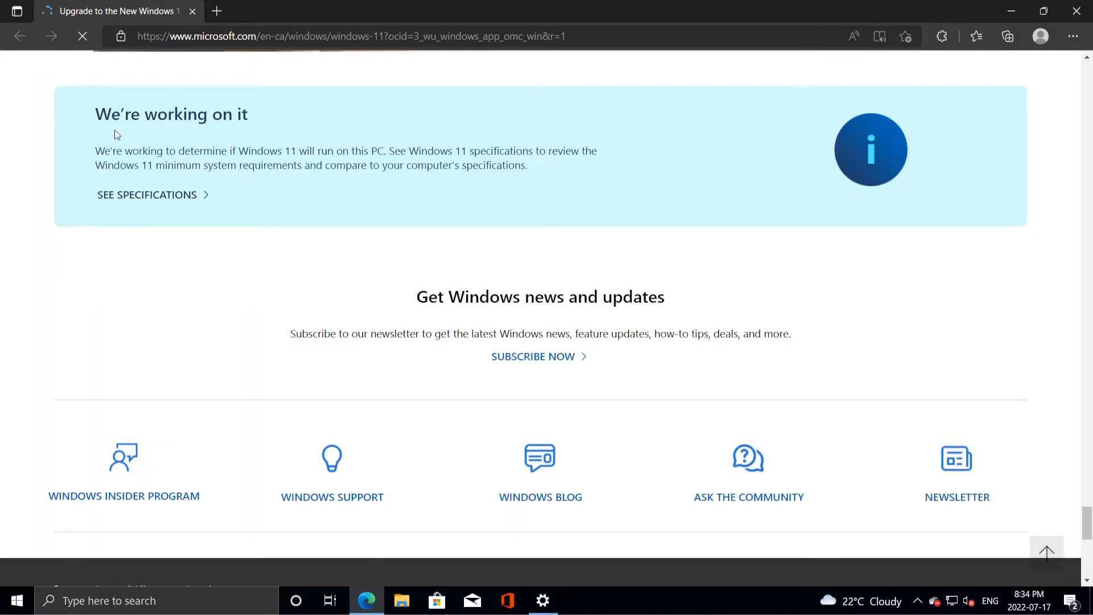
drag(95, 114, 376, 188)
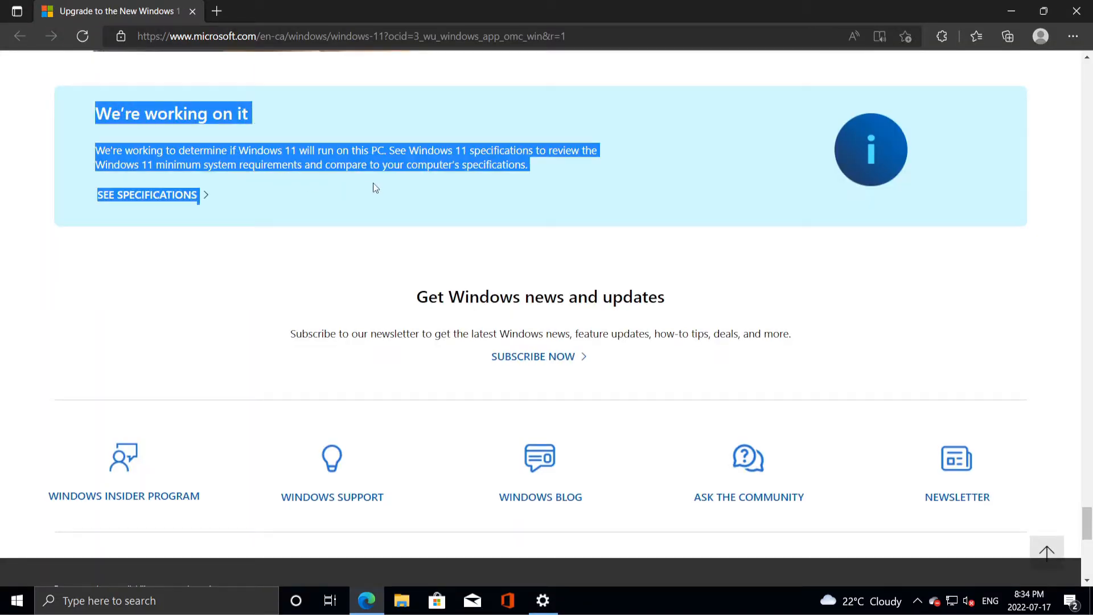
click(456, 192)
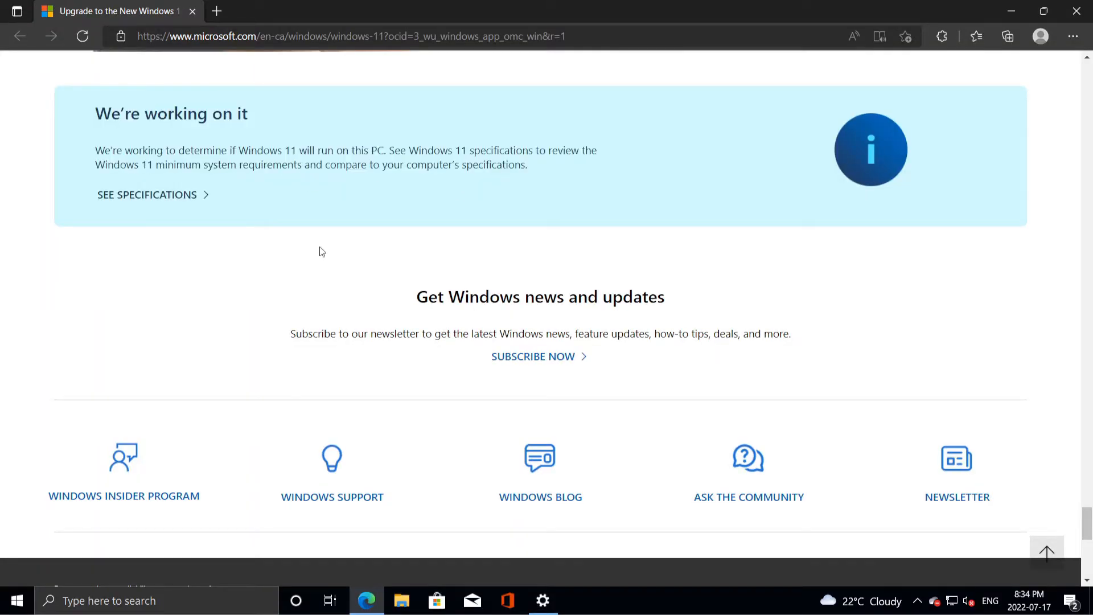
click(188, 195)
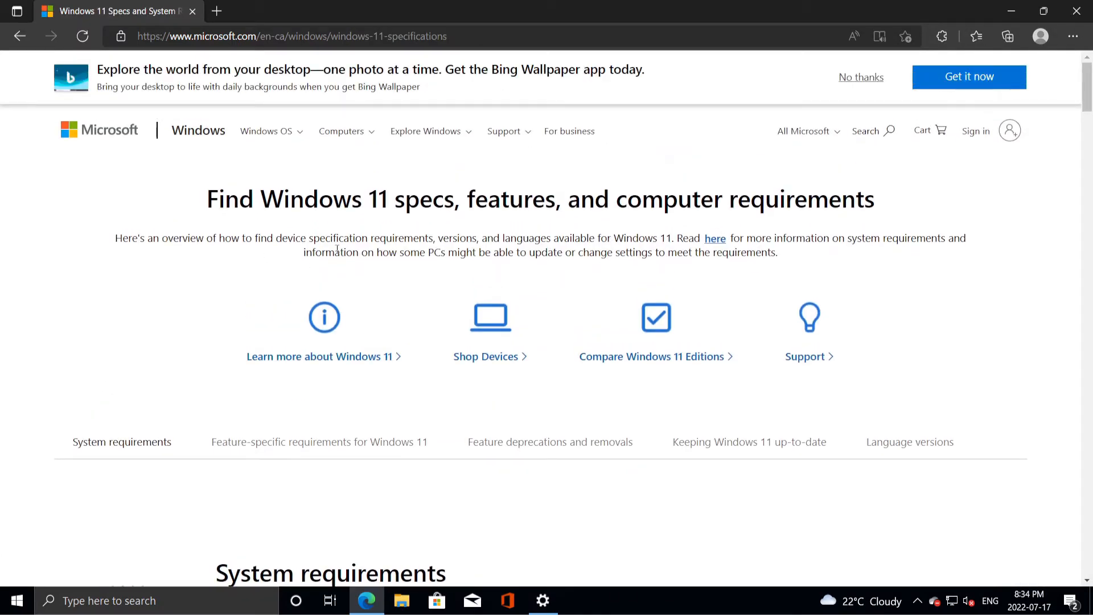
Review the processor, RAM and storage entries in the Windows 11 minimum system requirements
scroll(323, 261, down, 6)
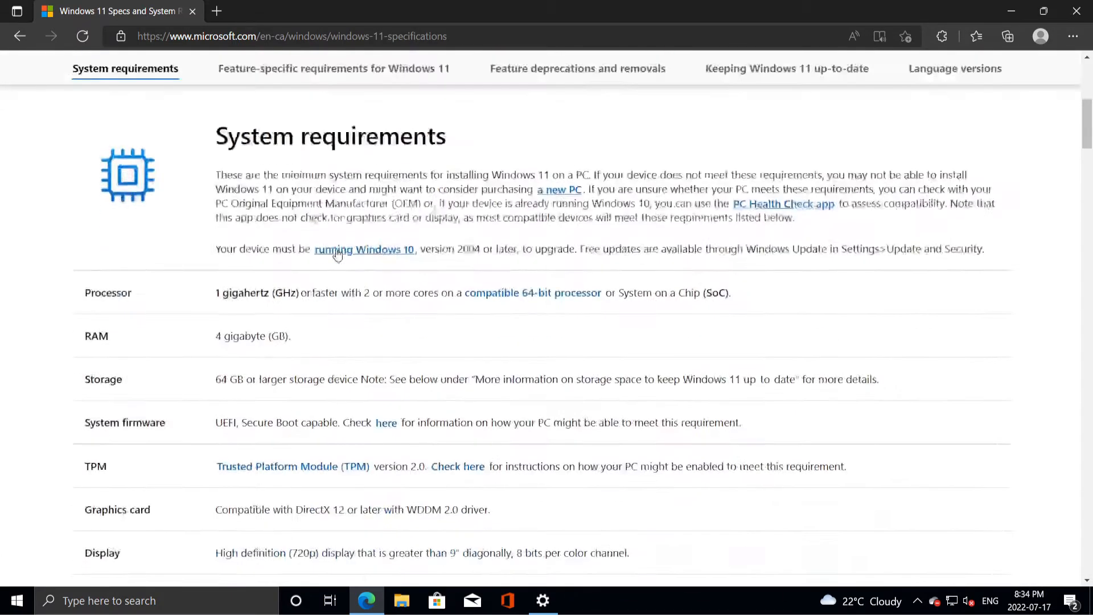
drag(208, 297, 743, 297)
click(747, 297)
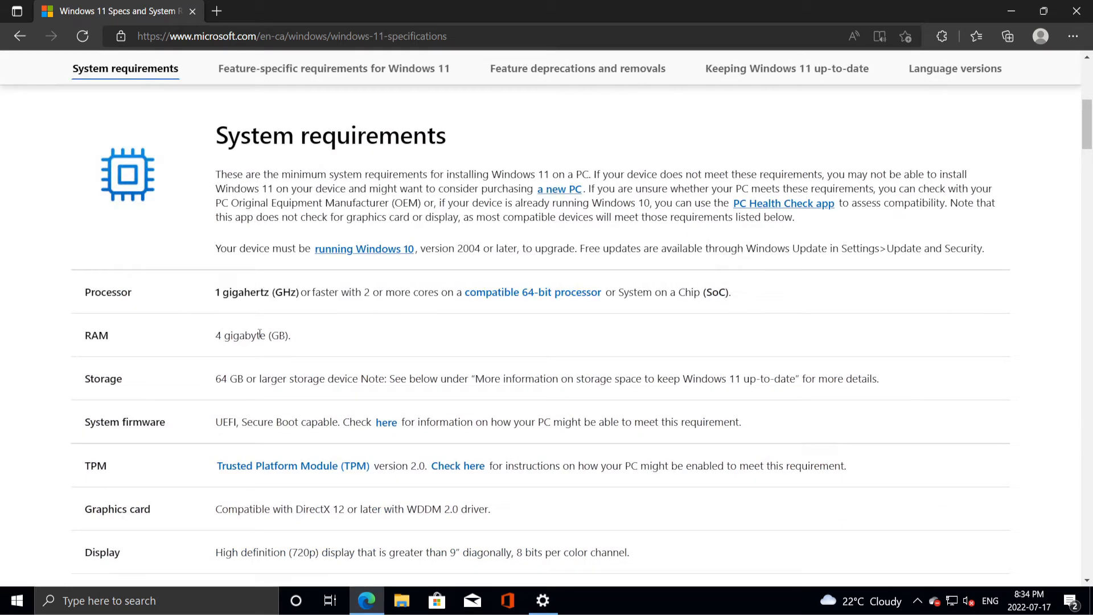
drag(205, 340, 336, 342)
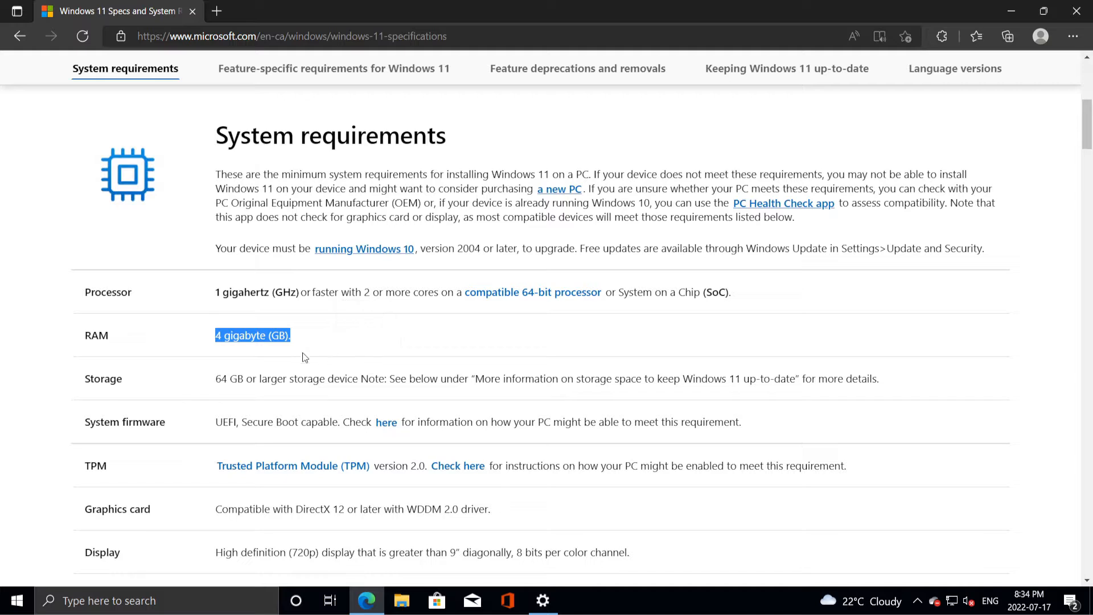
drag(216, 374, 459, 385)
drag(485, 386, 490, 386)
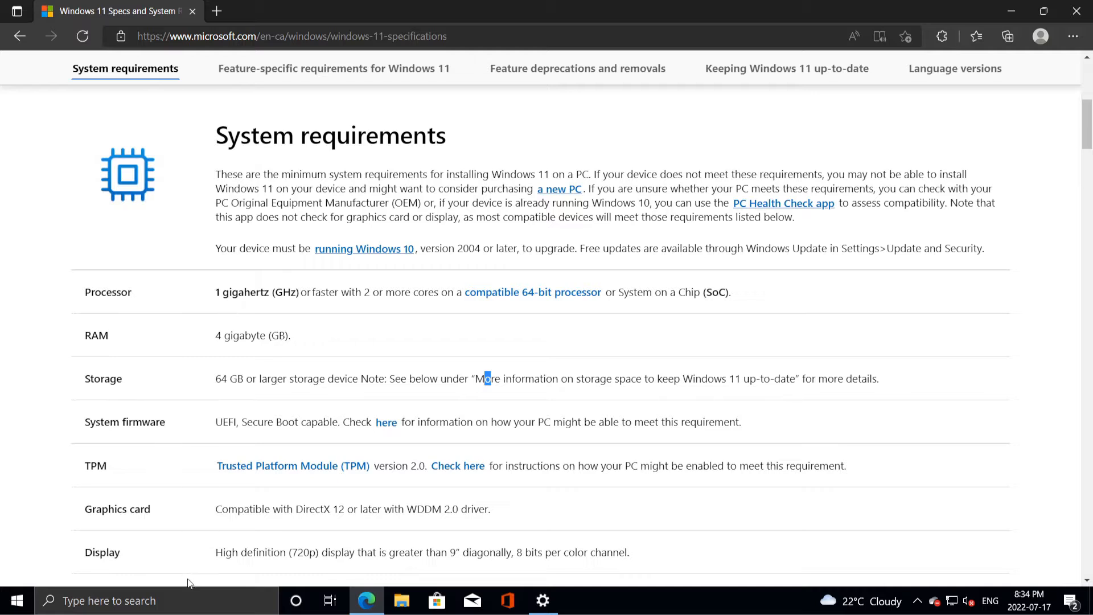
Switch to Settings, search for "about" and open About your PC
click(560, 600)
click(81, 88)
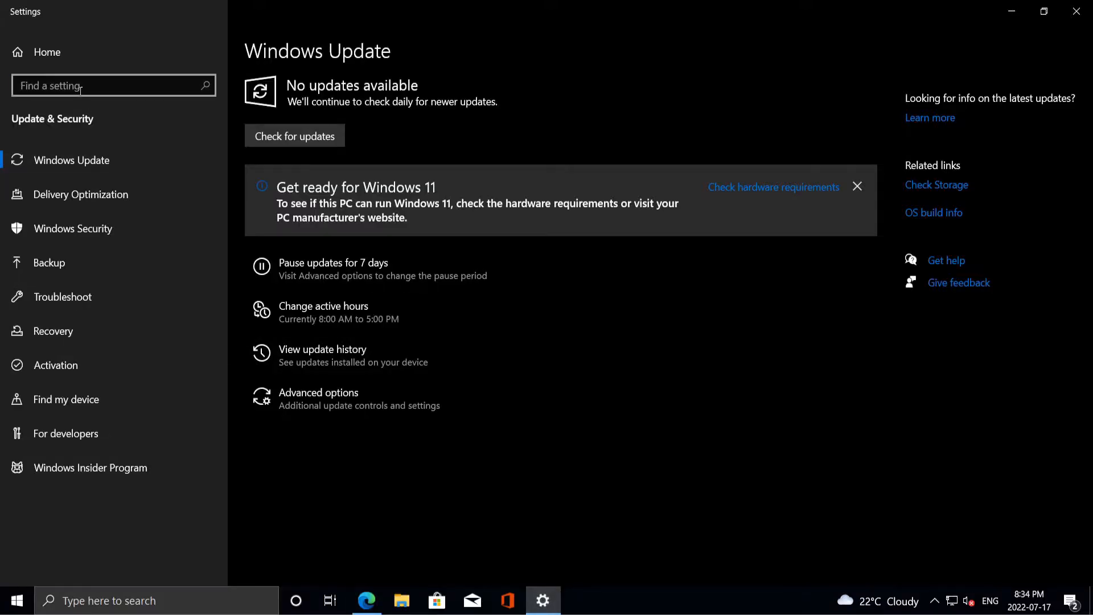
text(about)
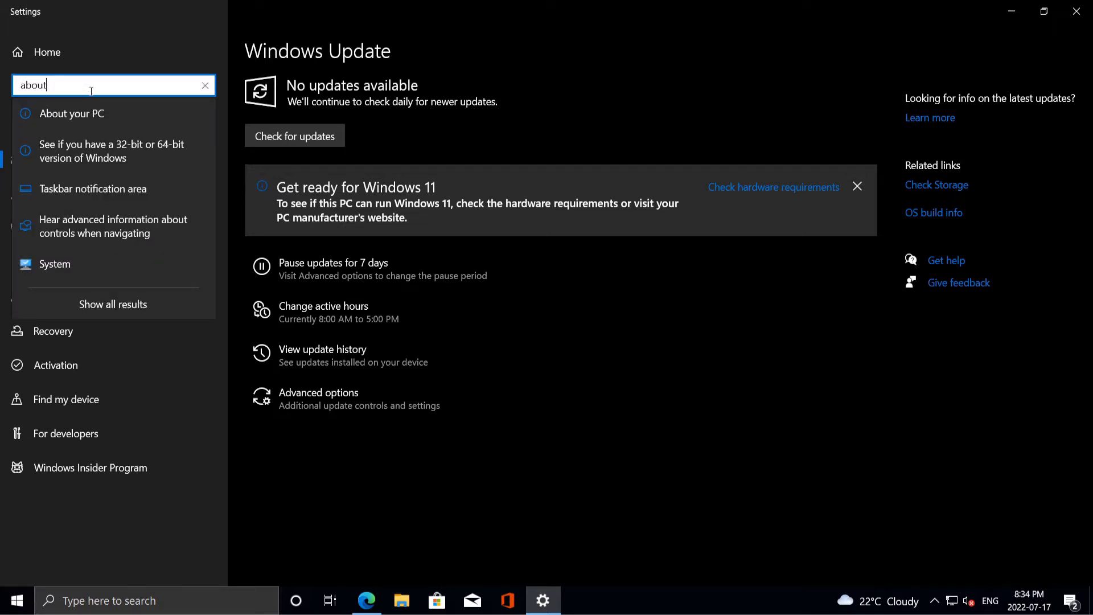
click(105, 114)
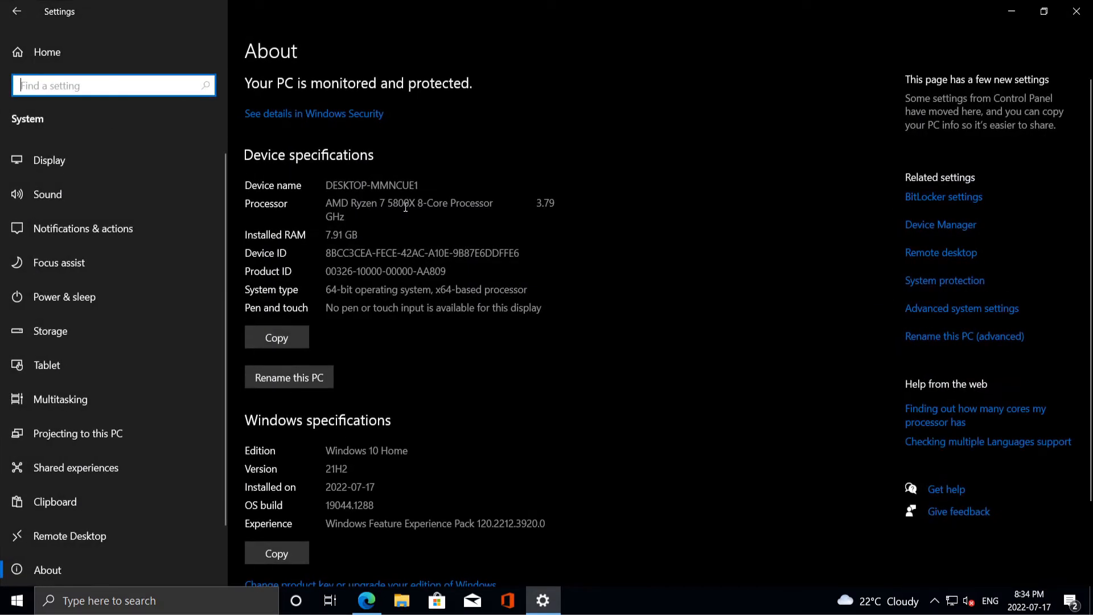
Check the PC's processor speed and installed RAM in the device specifications
drag(531, 203, 552, 215)
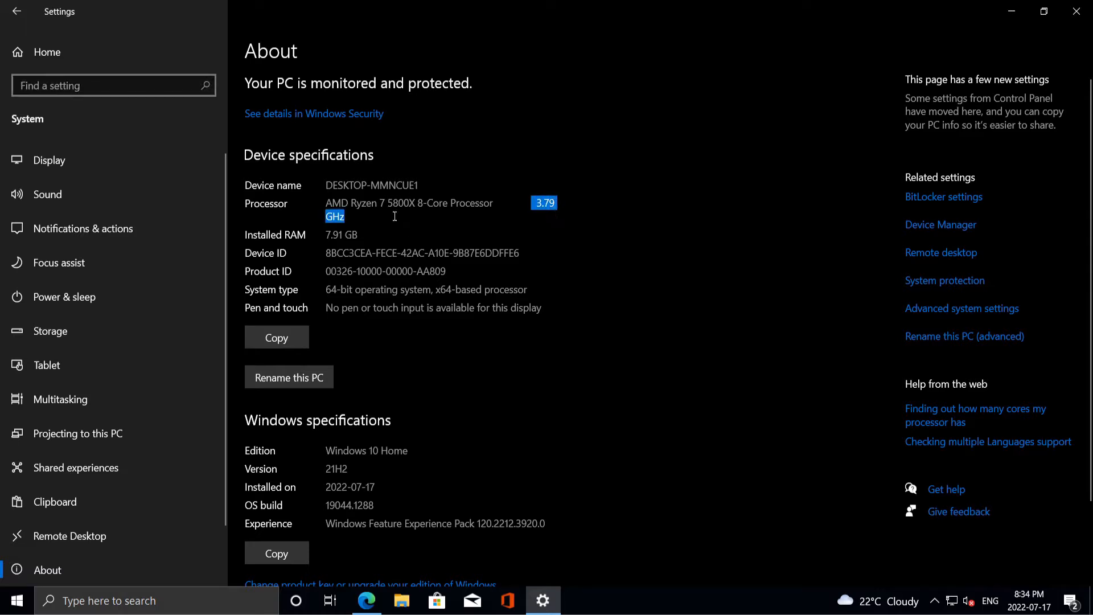
click(386, 239)
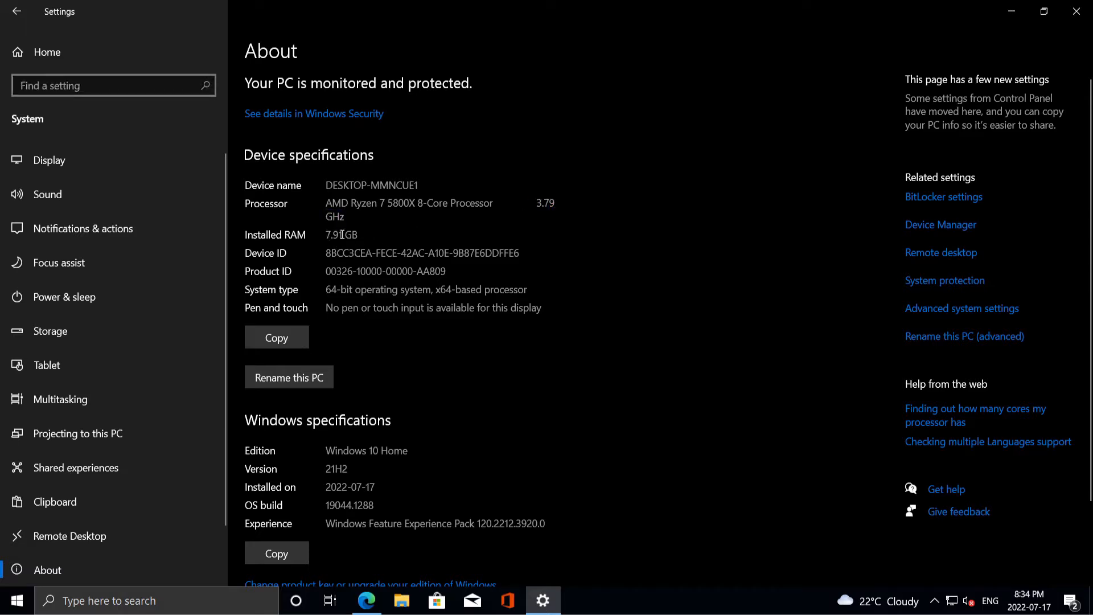
drag(356, 235, 325, 235)
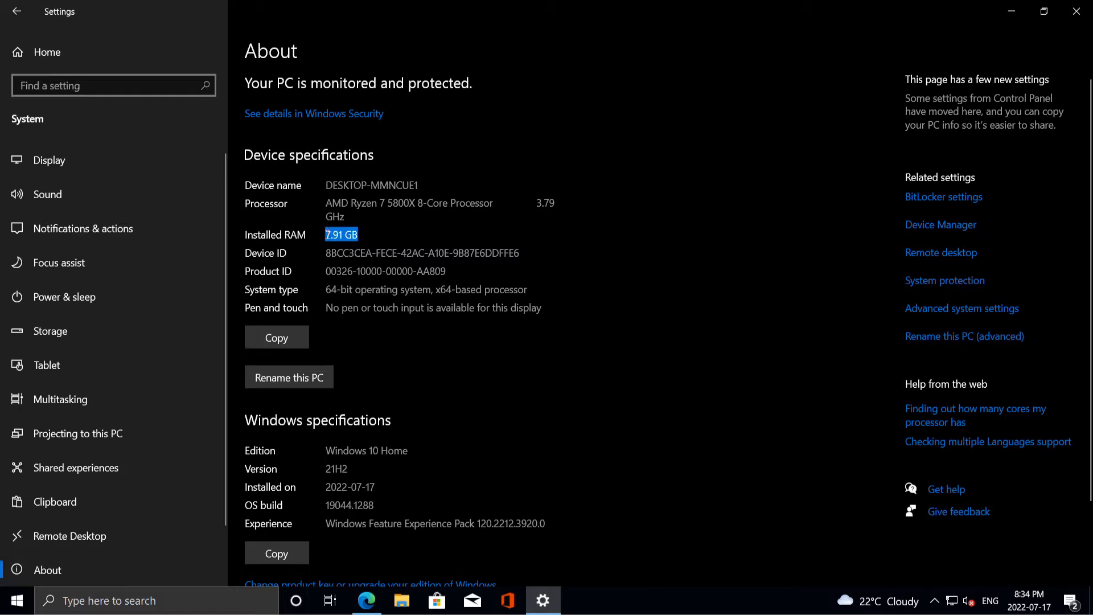
click(367, 247)
scroll(375, 275, down, 3)
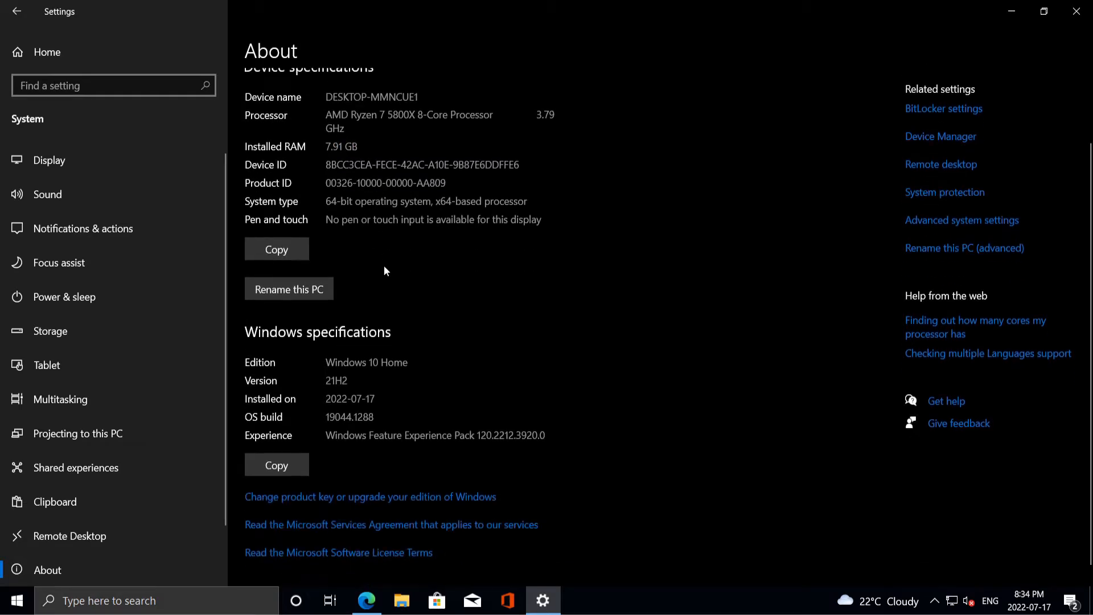
scroll(381, 260, up, 3)
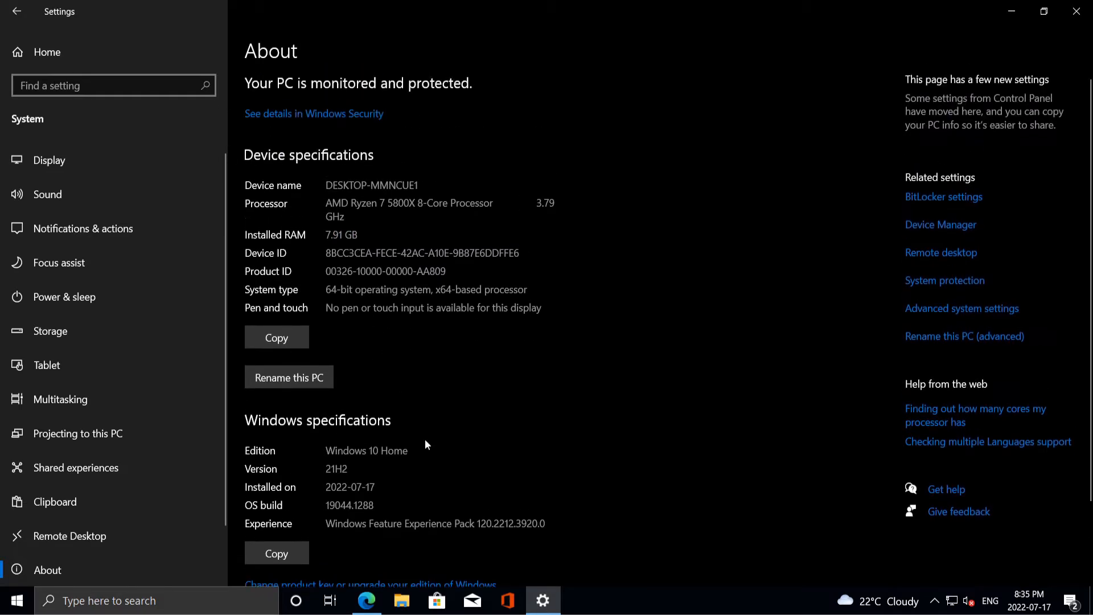
Open This PC in File Explorer and check the total and free space of Local Disk (C:)
click(413, 600)
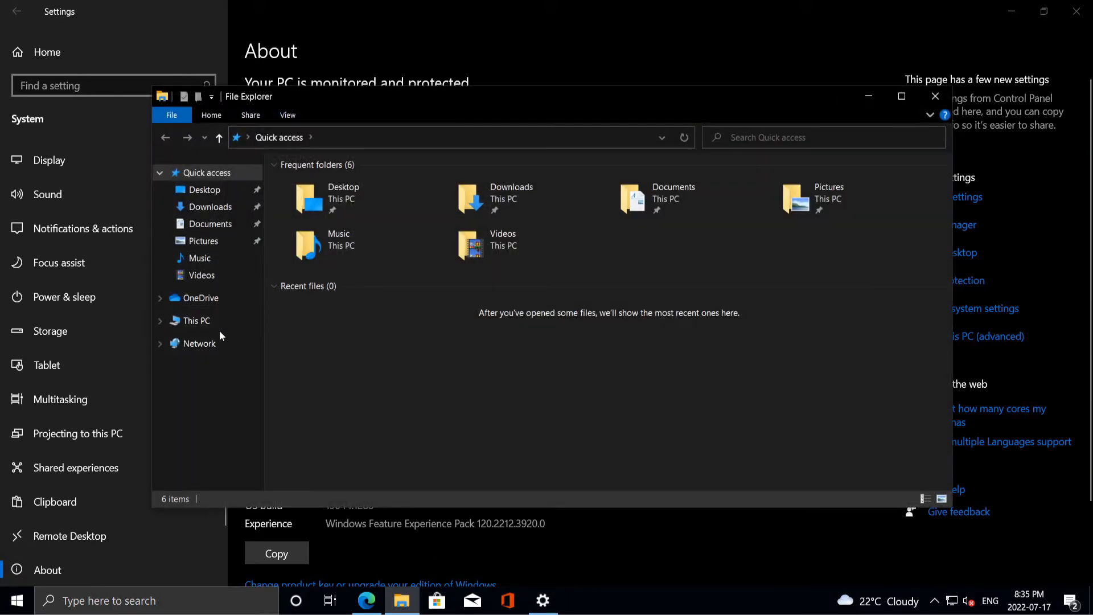
click(213, 321)
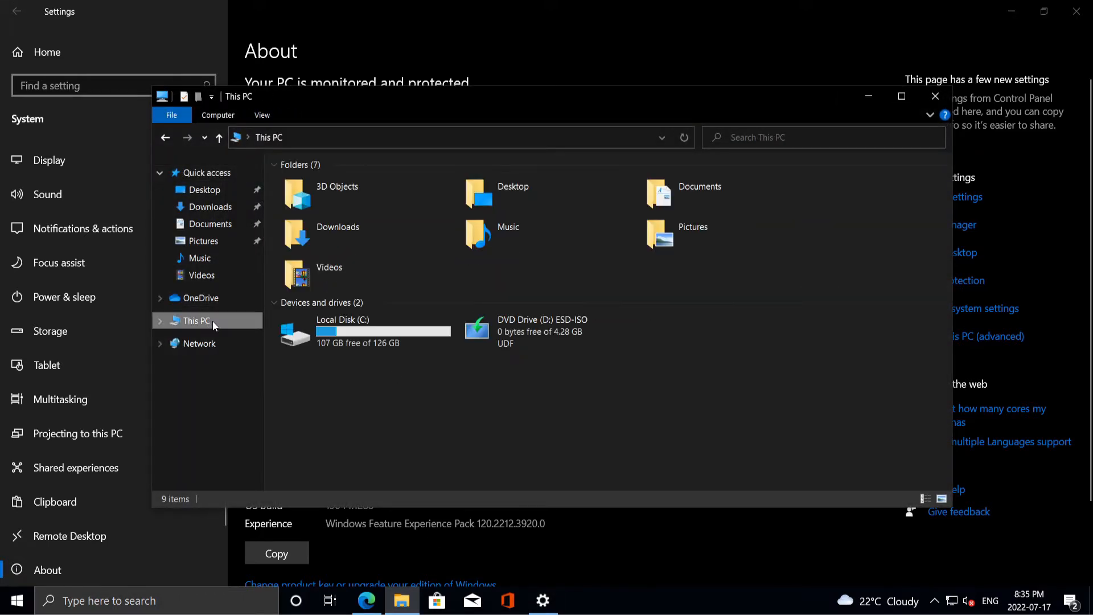
right_click(337, 327)
click(318, 353)
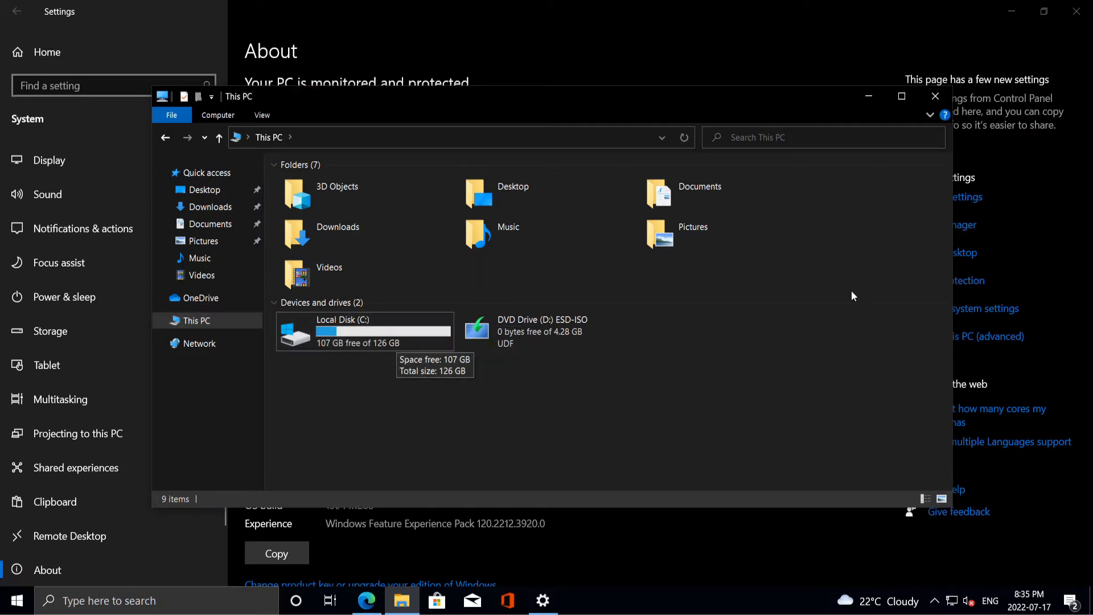
Switch back to the Windows 11 specifications in Edge and review the storage and remaining system requirements
key(alt+Tab)
key(Tab)
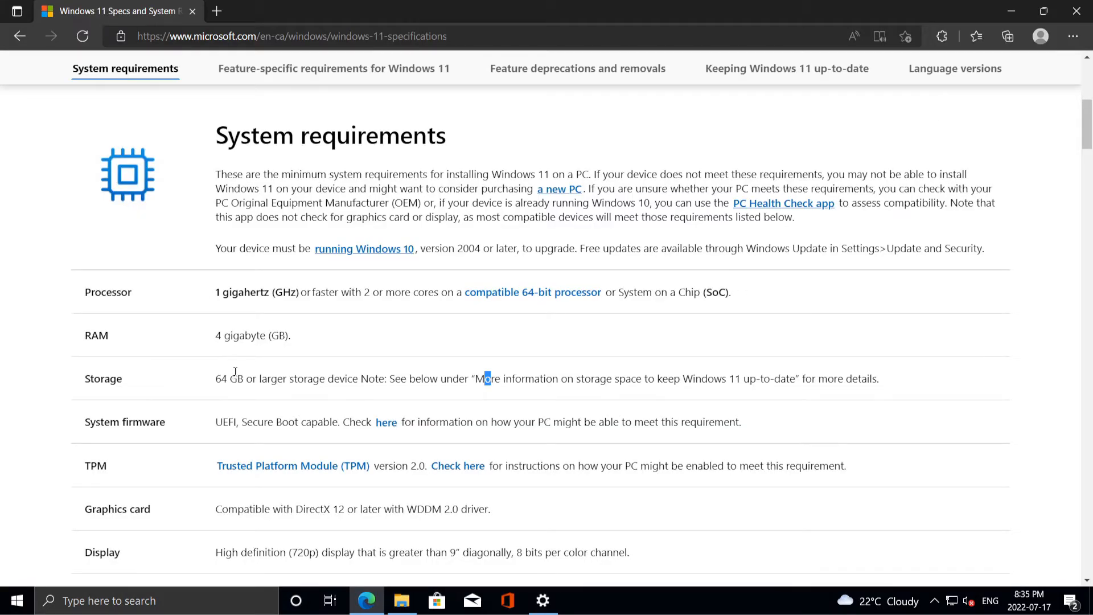
scroll(229, 379, down, 1)
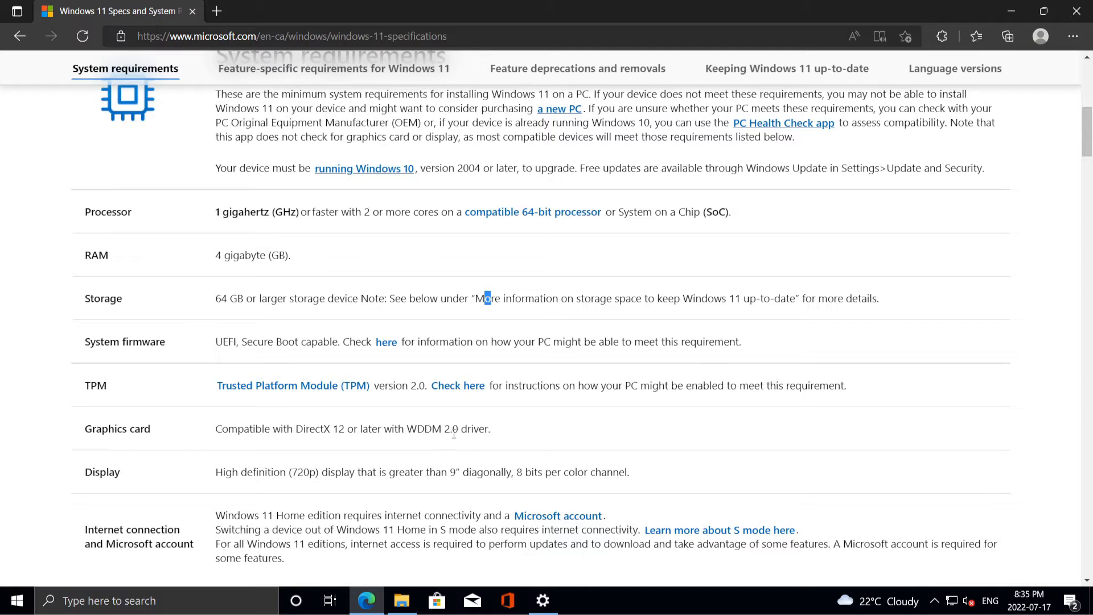
Search the web for "download windows 11"
click(230, 28)
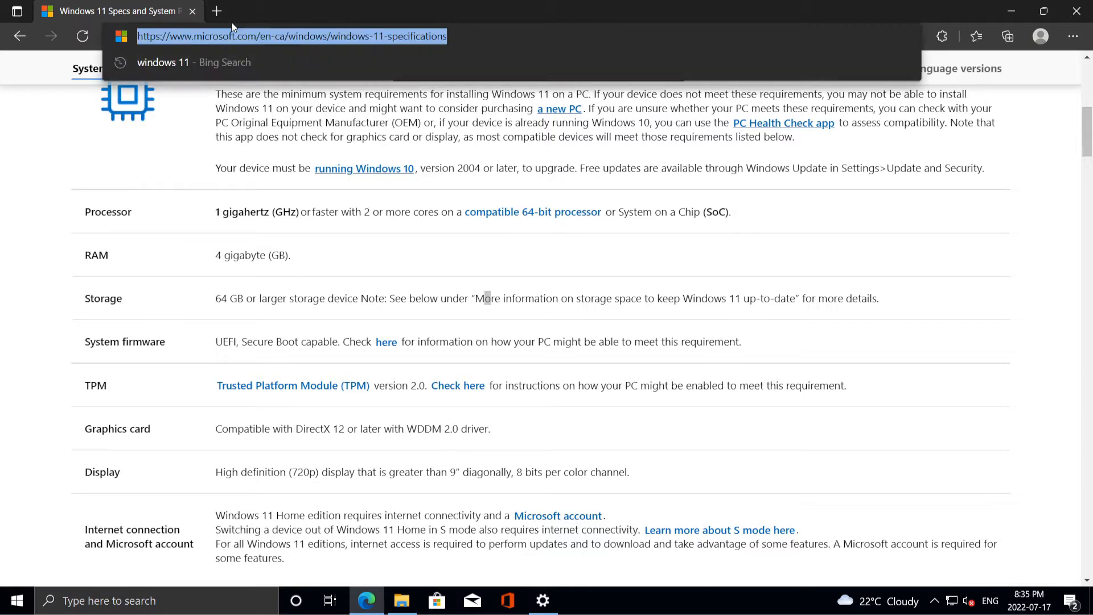
text(downl)
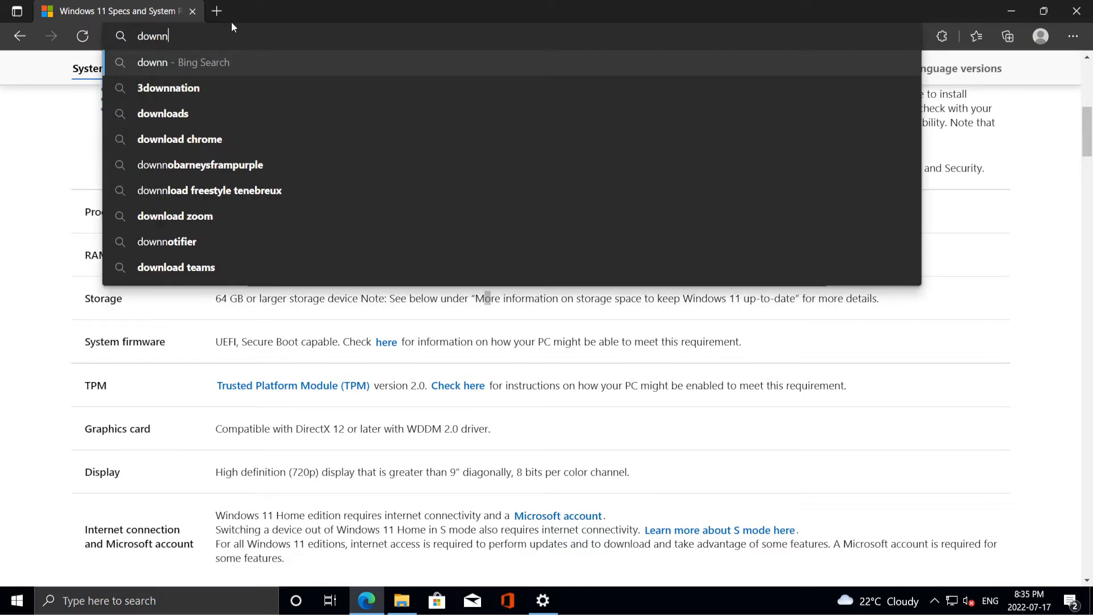
text(oad windows )
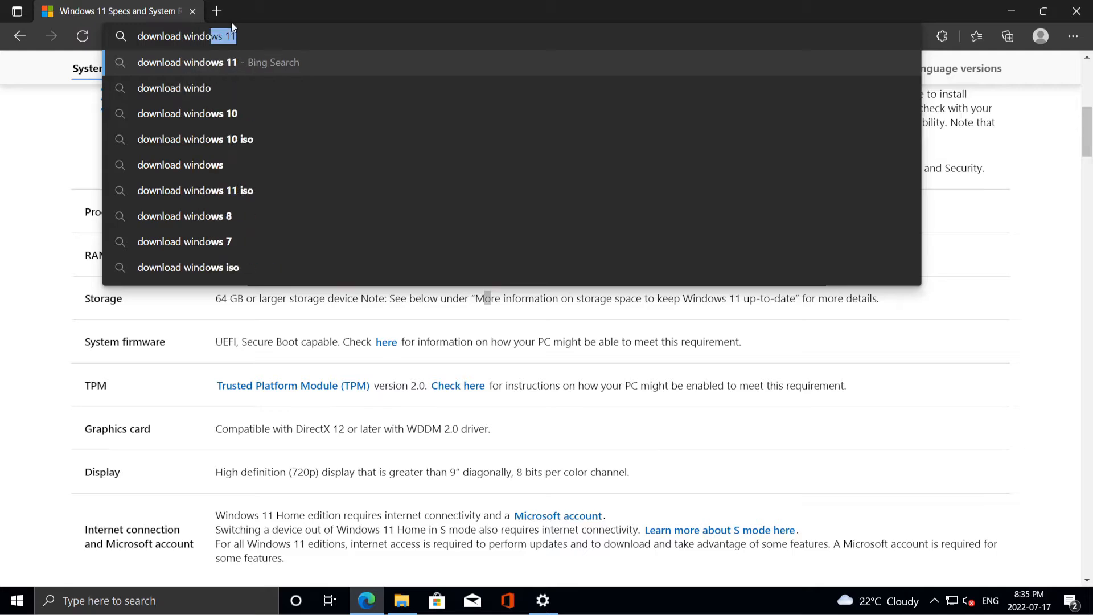
text(1)
key(Return)
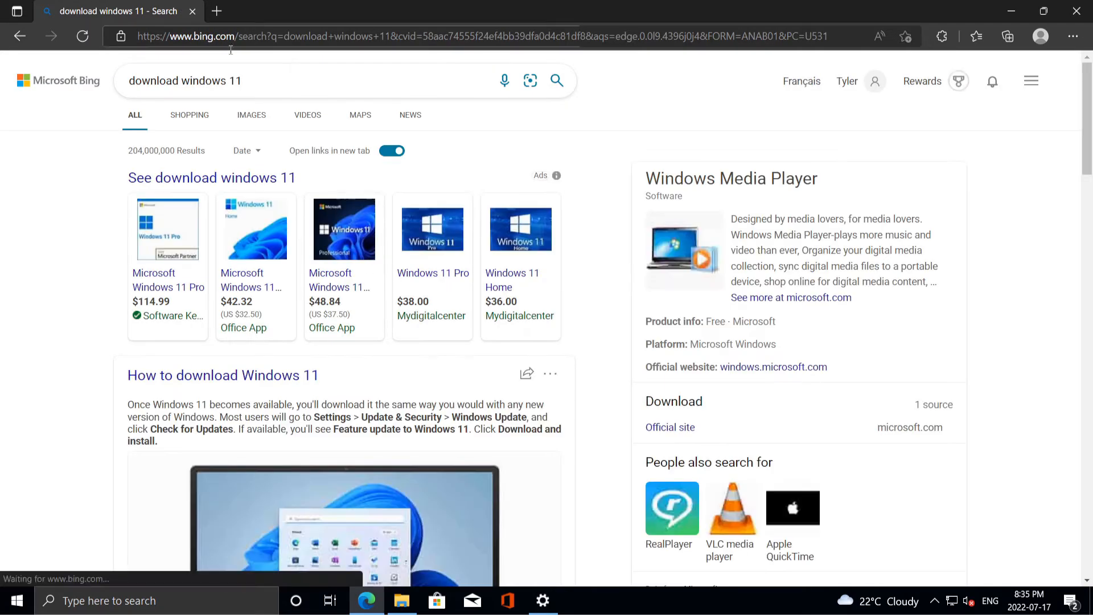
Open the microsoft.com Download Windows 11 result, check its web address and look over the installation options
scroll(239, 181, down, 8)
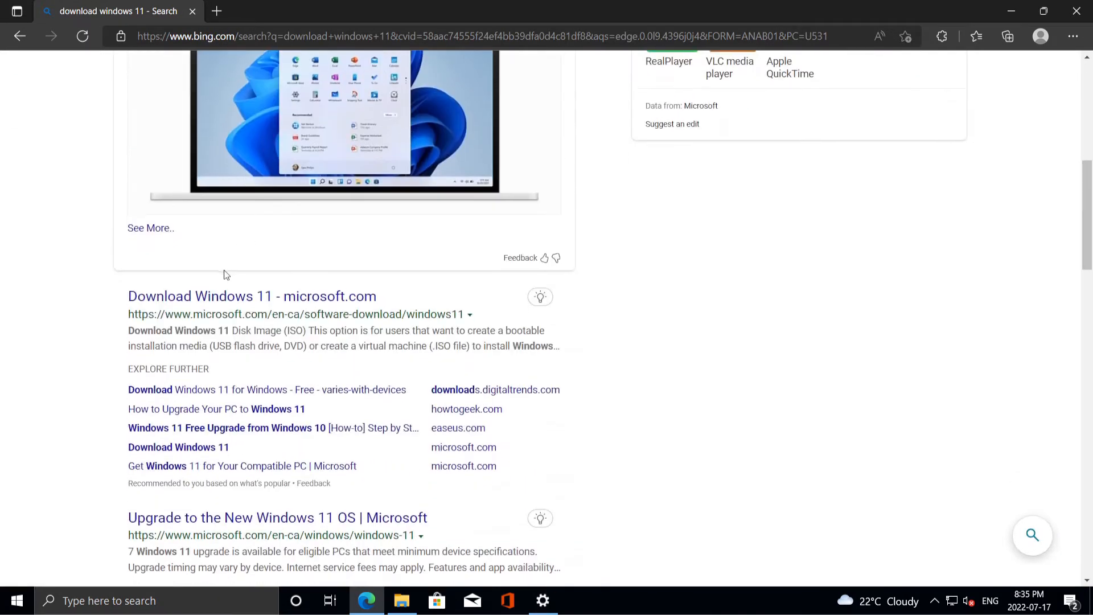
click(264, 306)
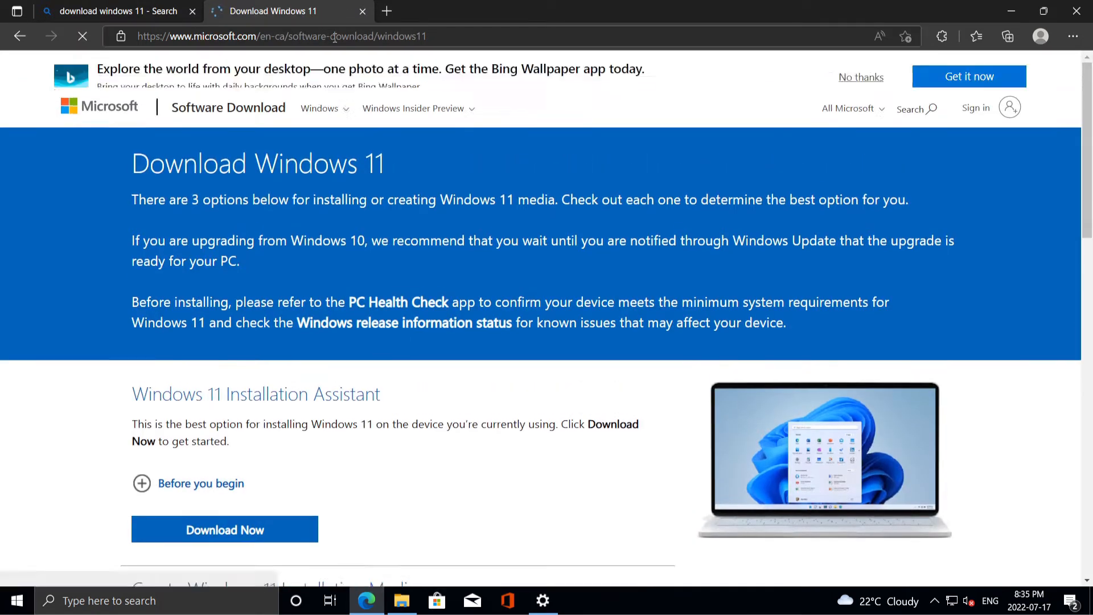
click(357, 36)
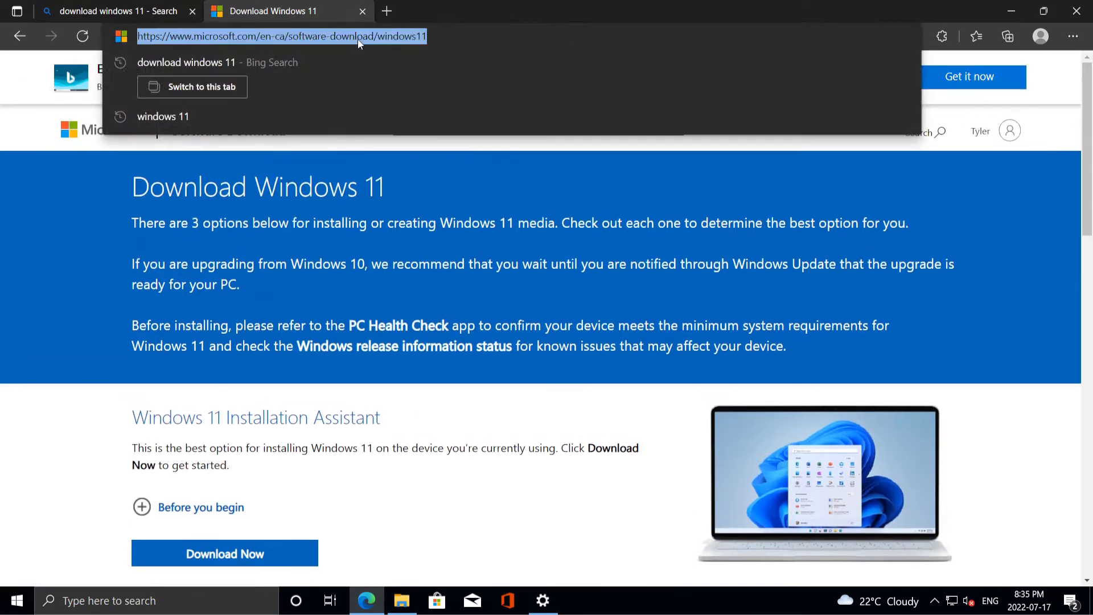
click(476, 174)
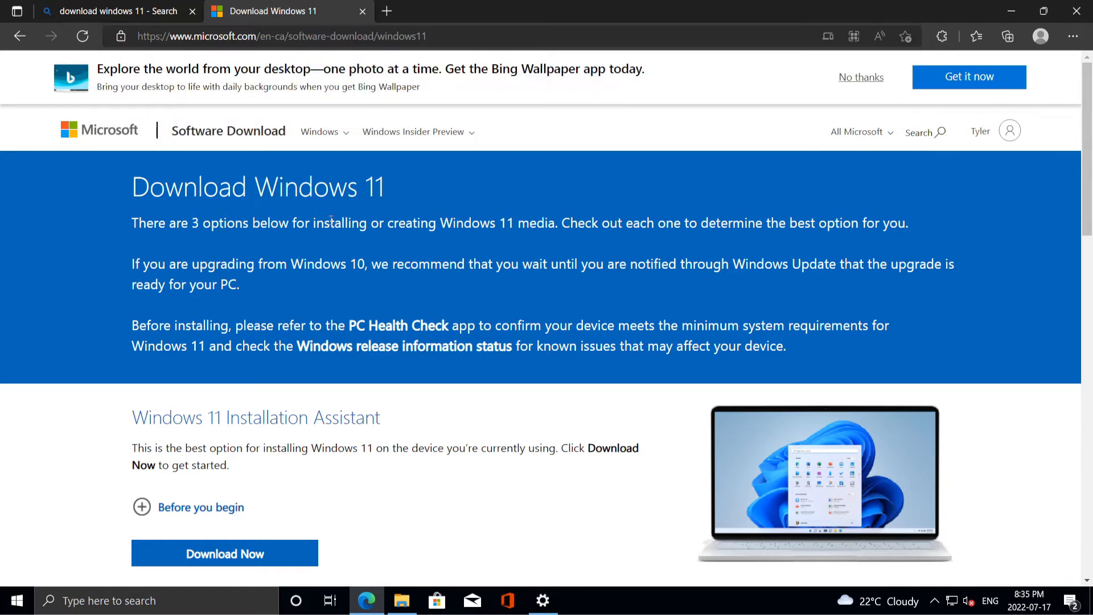
scroll(476, 174, down, 6)
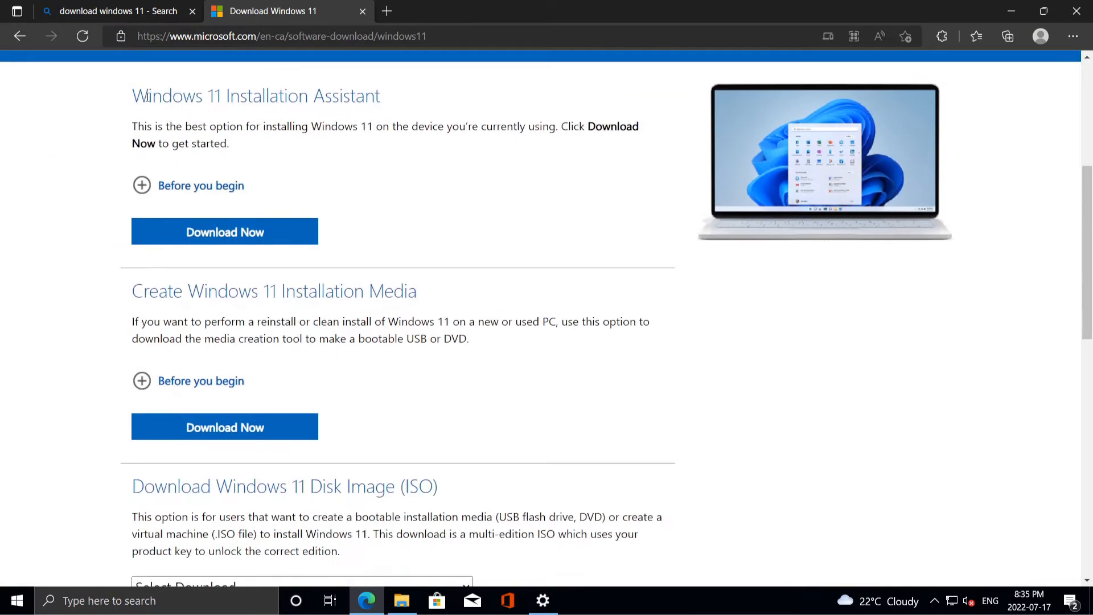
Download the Windows 11 Installation Assistant, run the downloaded file and allow it to make changes to the device
drag(148, 95, 392, 102)
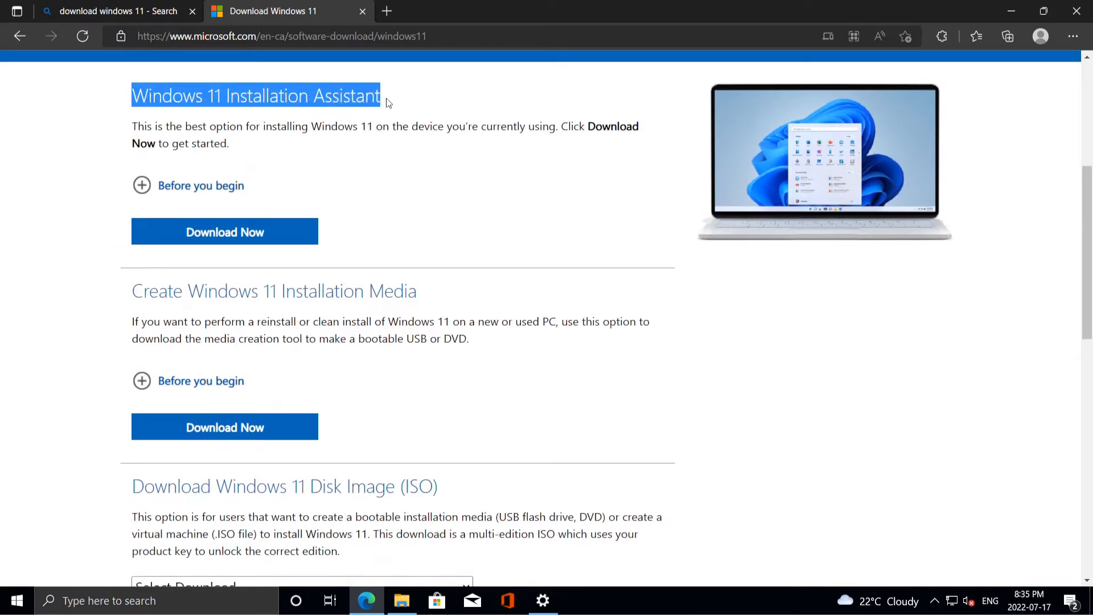
click(238, 230)
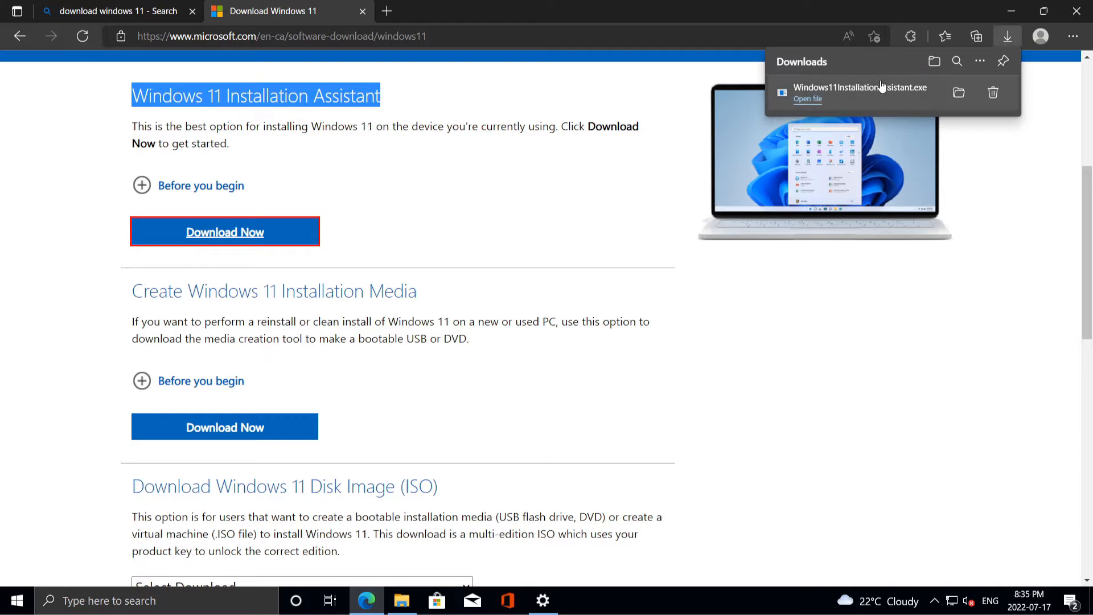
click(811, 99)
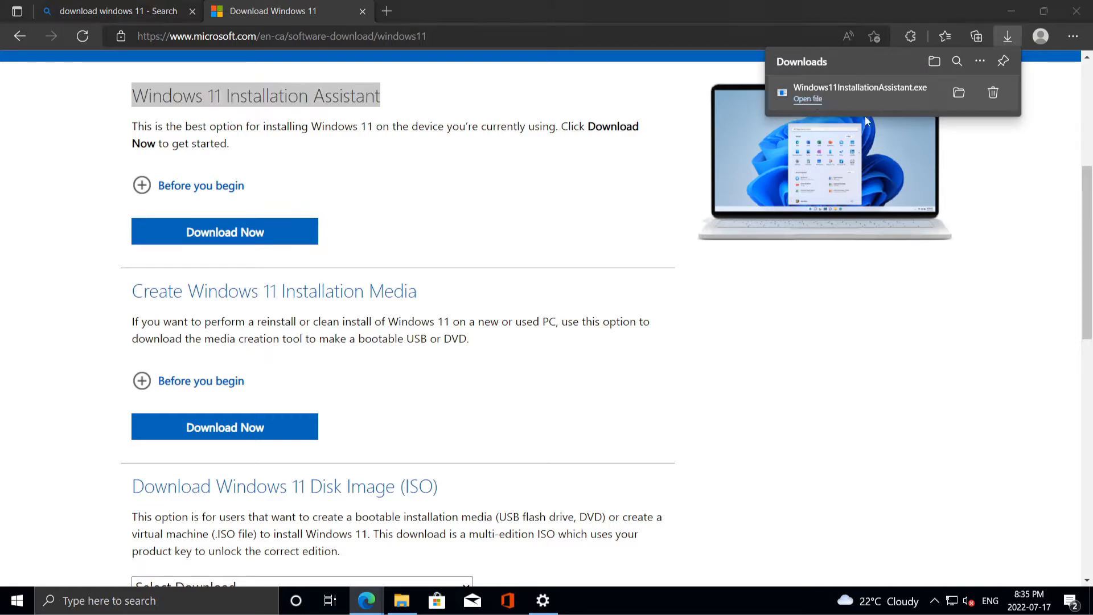
click(473, 401)
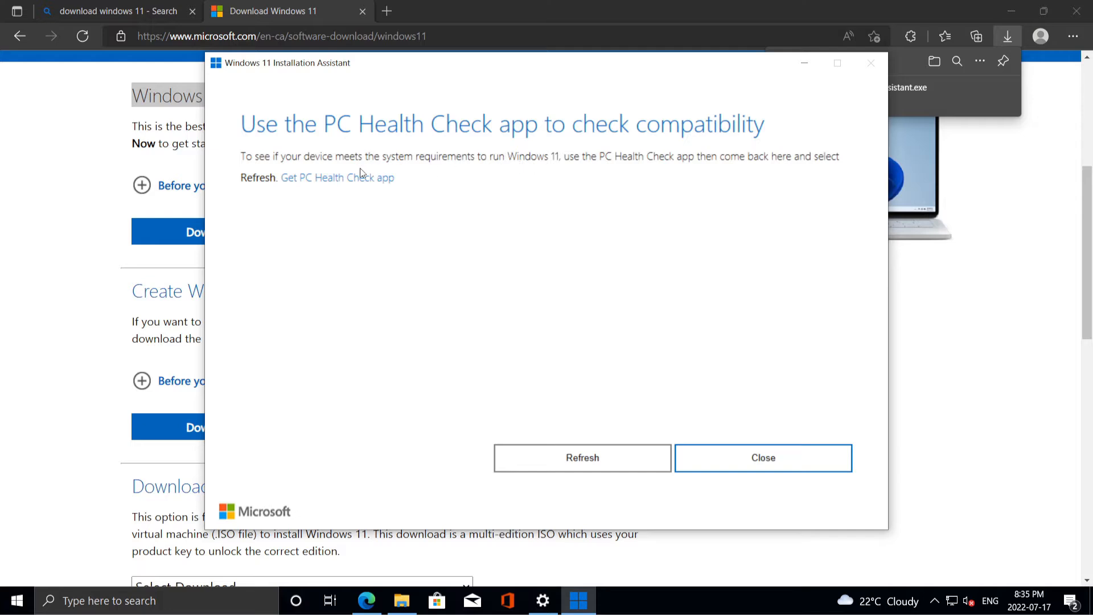
Follow the Installation Assistant's link to the PC Health Check page, dismiss the business devices pop-up and download the PC Health Check app
click(371, 181)
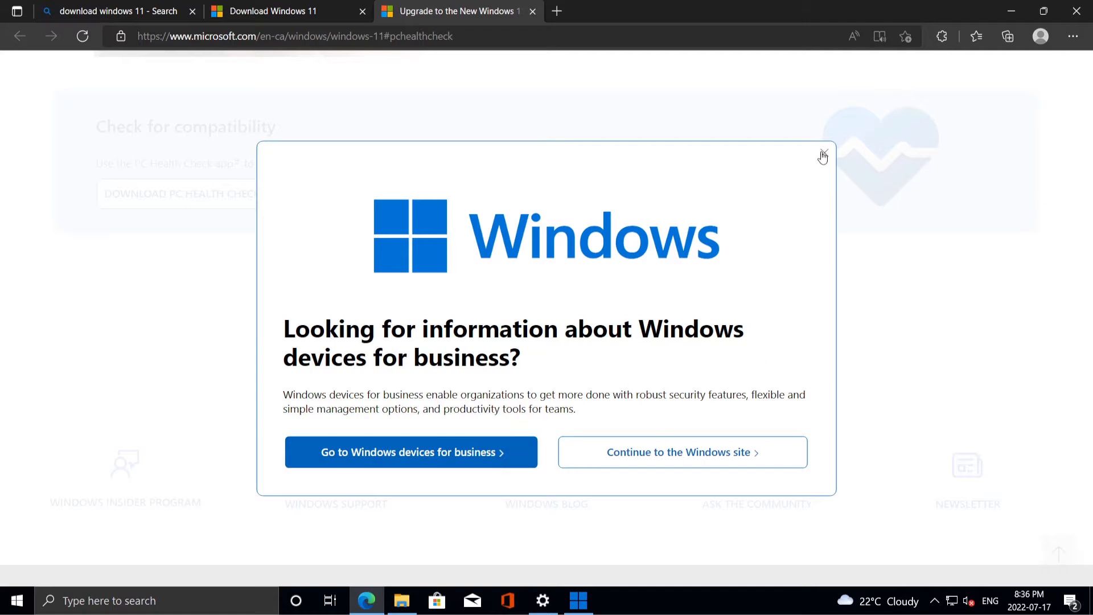
click(824, 155)
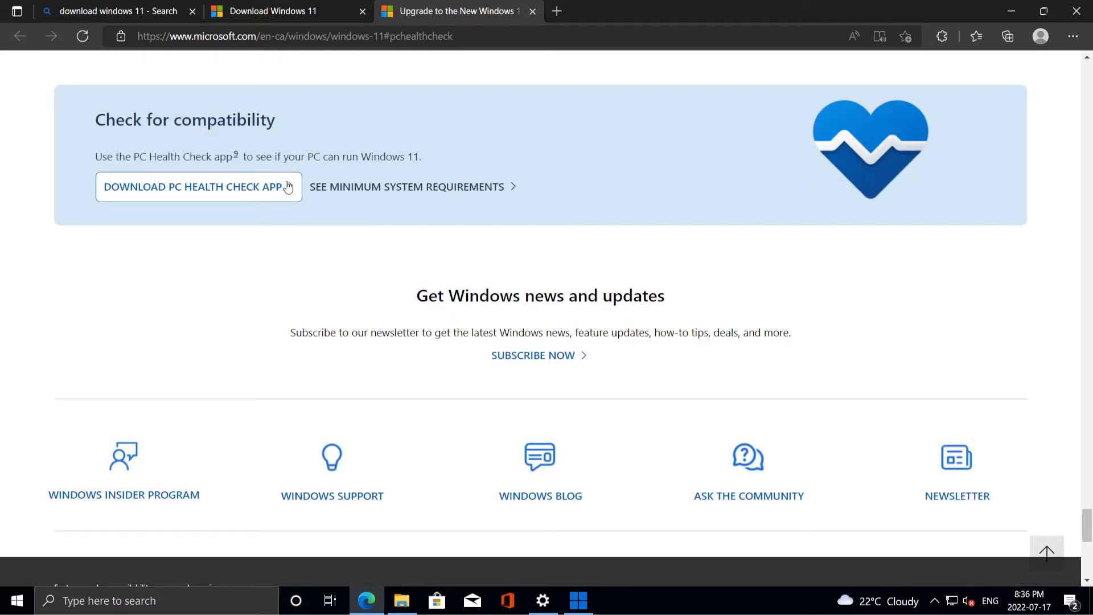
click(171, 192)
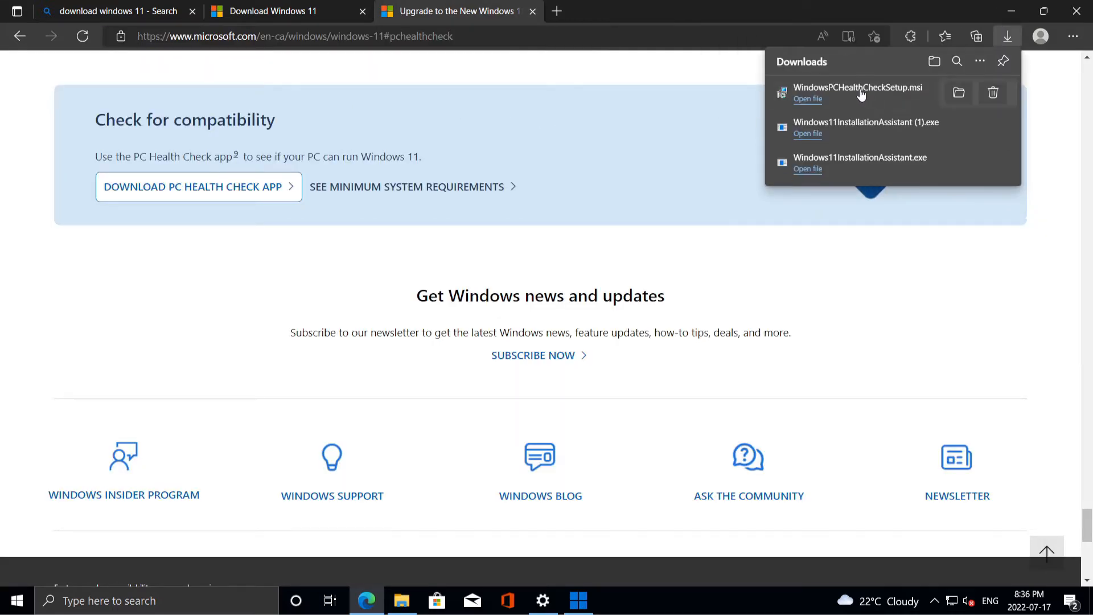
Run WindowsPCHealthCheckSetup.msi, accept the license agreement and install PC Health Check, opening it on finish
click(857, 93)
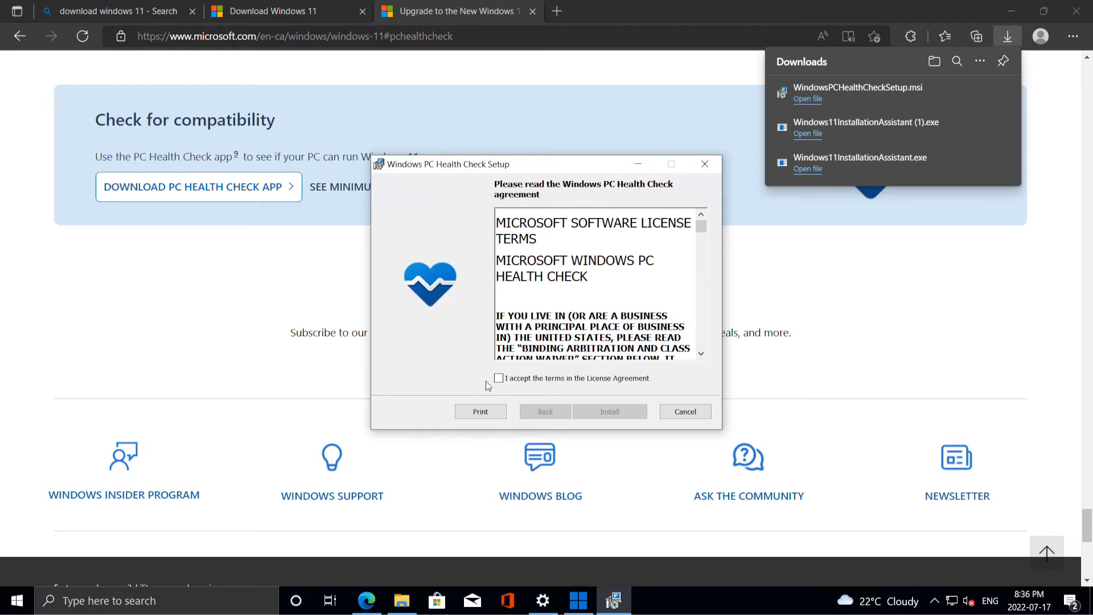
click(500, 380)
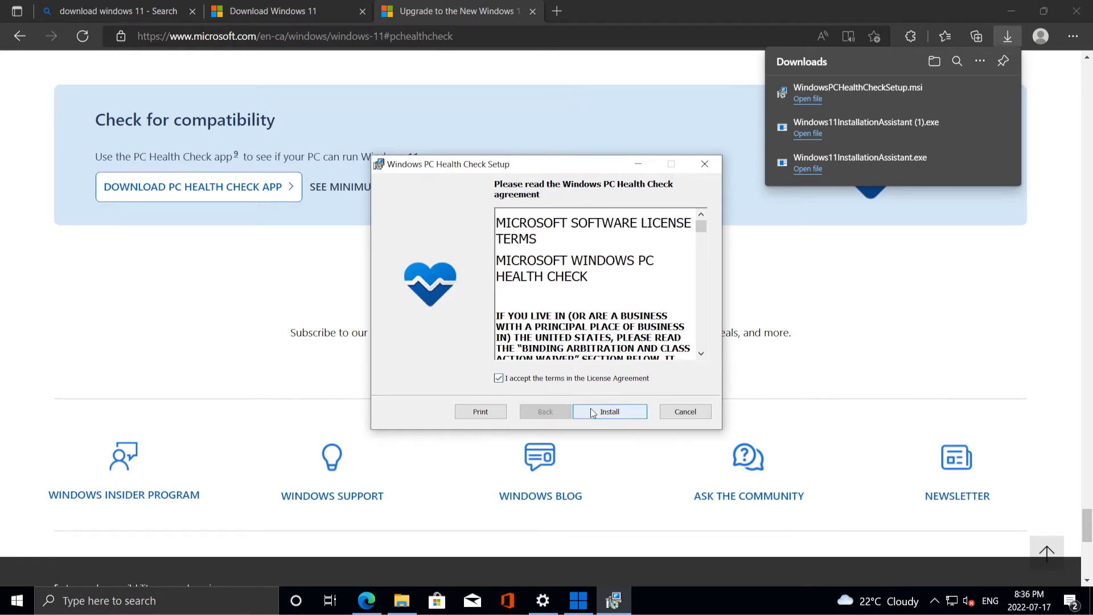
click(592, 413)
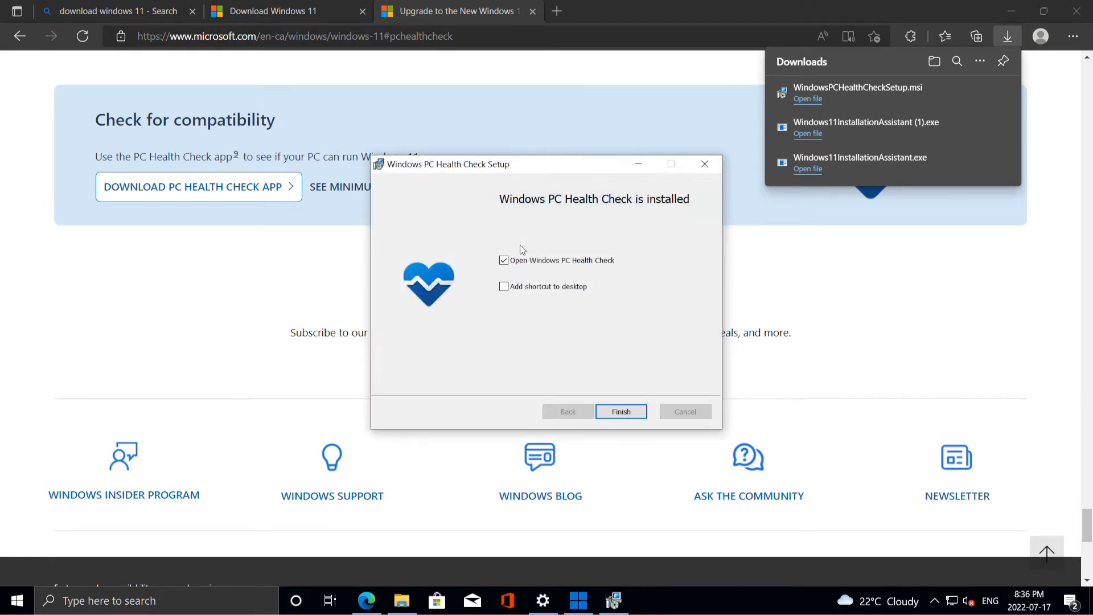
click(618, 410)
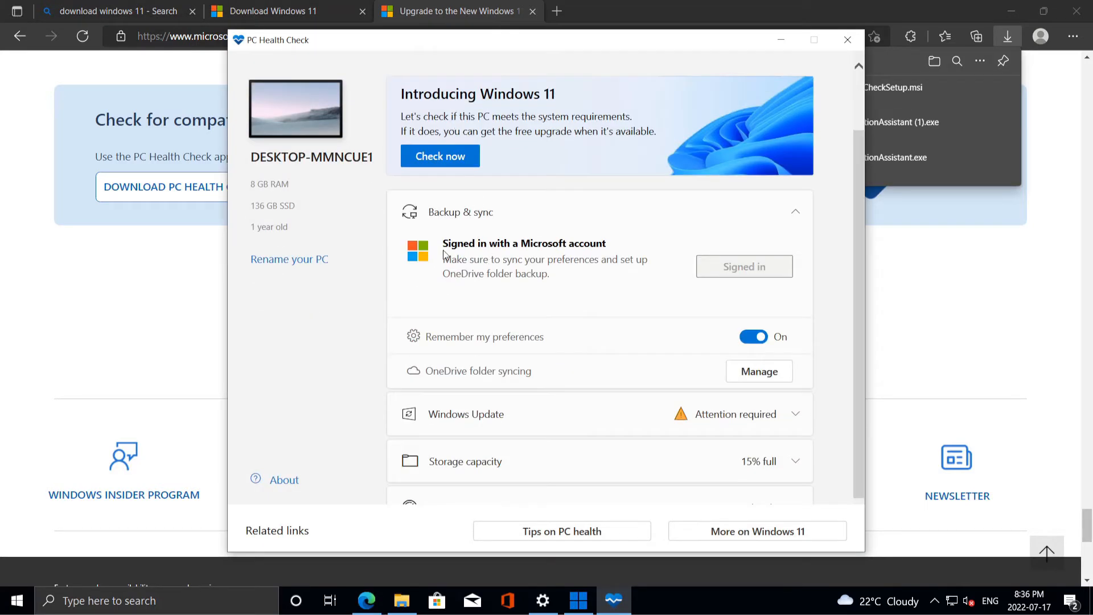
Check the PC's Windows 11 compatibility in PC Health Check, read the result and close the app
click(442, 231)
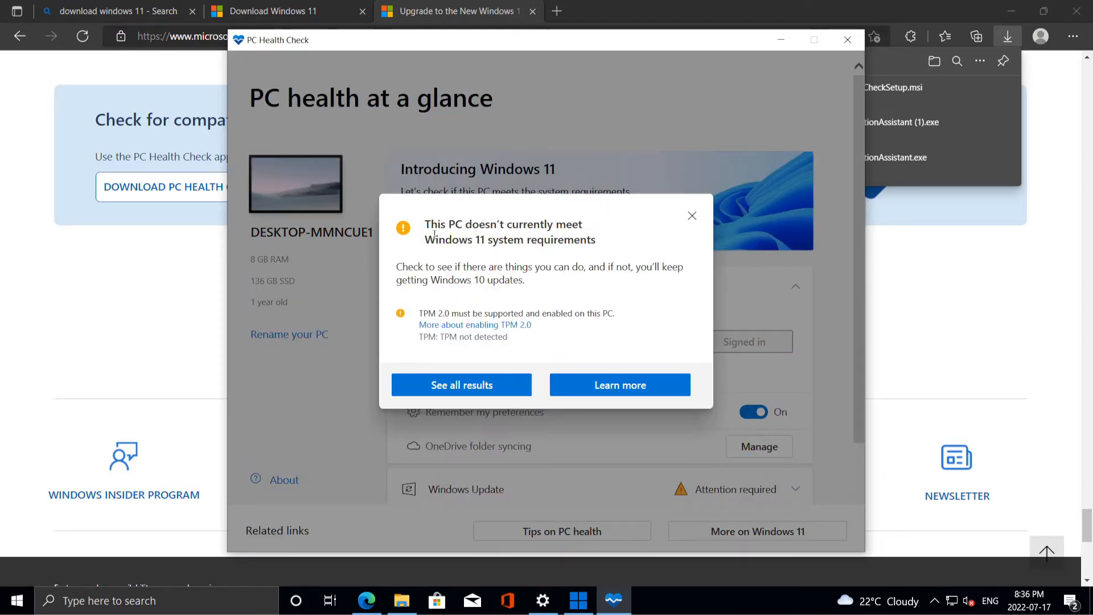
drag(424, 223, 548, 295)
click(548, 296)
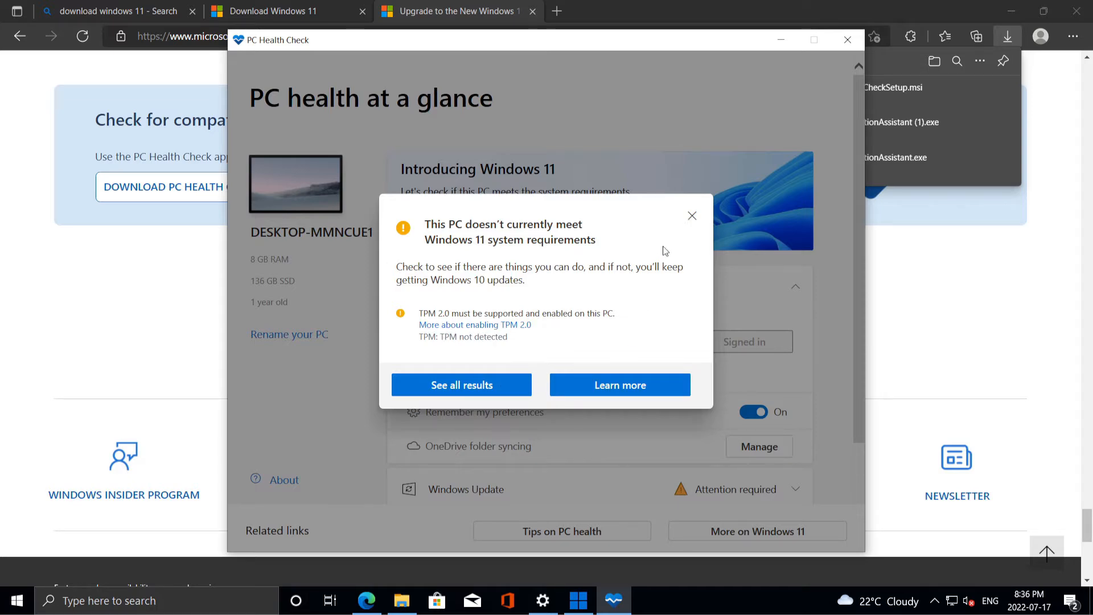
click(692, 215)
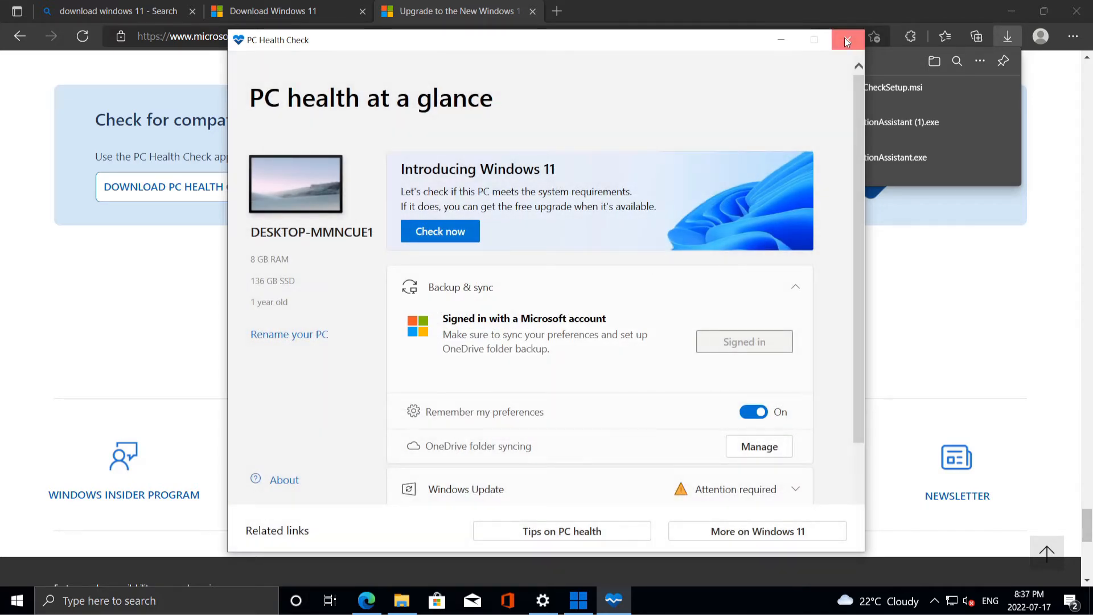
click(846, 41)
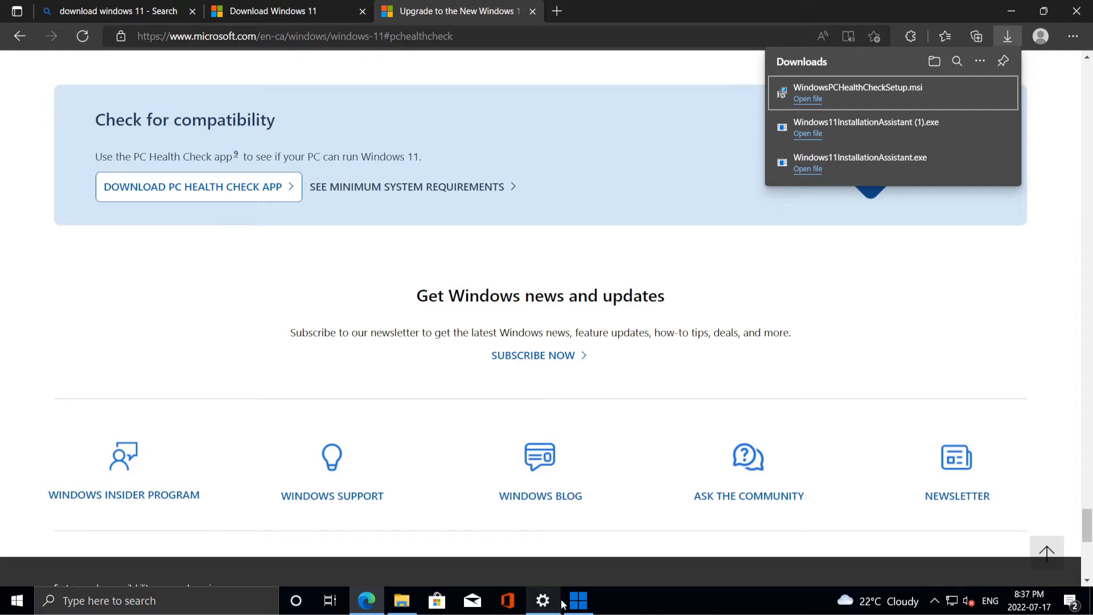
Close the Windows 11 Installation Assistant and the PC Health Check web page, returning to the Download Windows 11 page
click(578, 600)
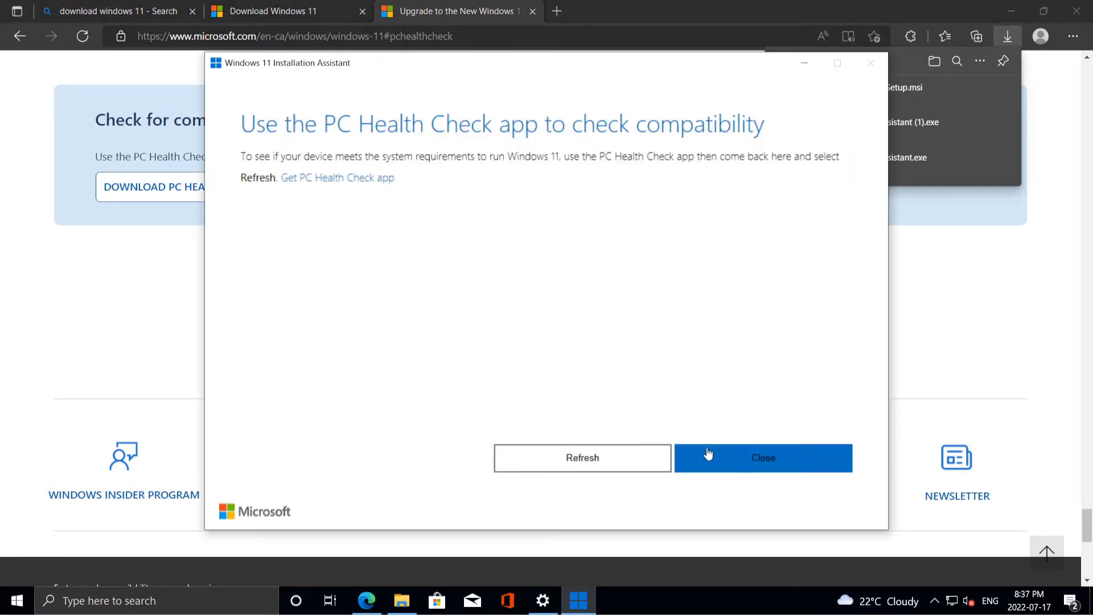
click(719, 459)
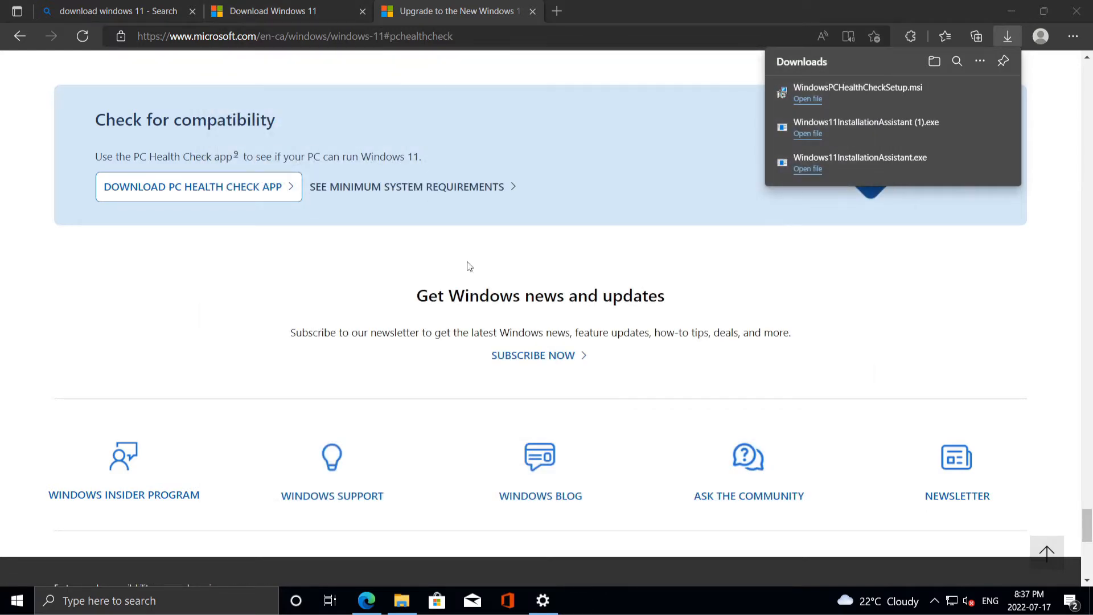
scroll(285, 183, up, 20)
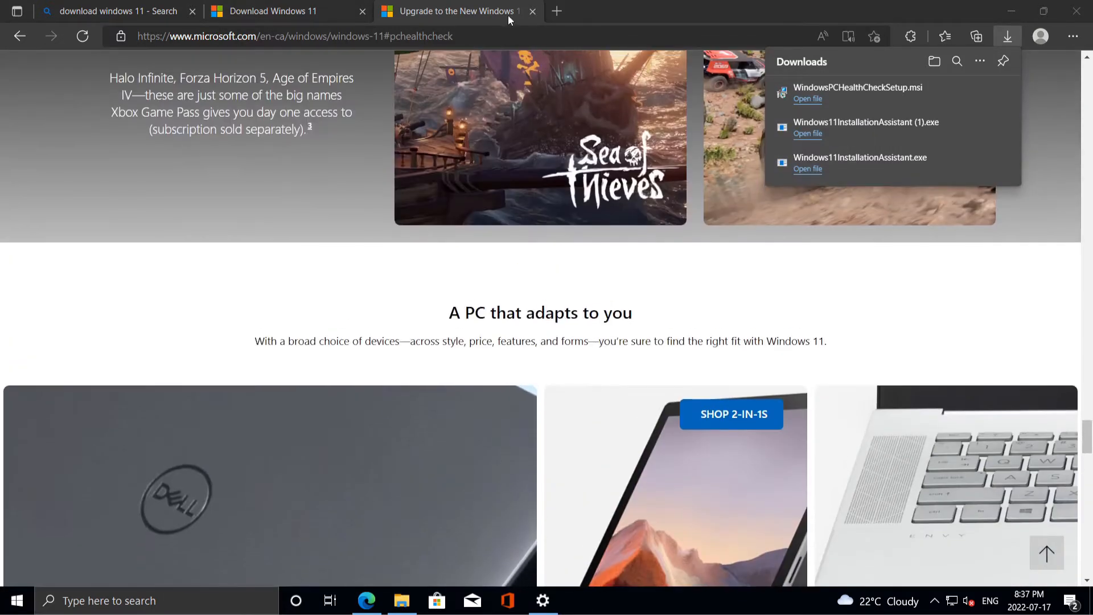
click(532, 11)
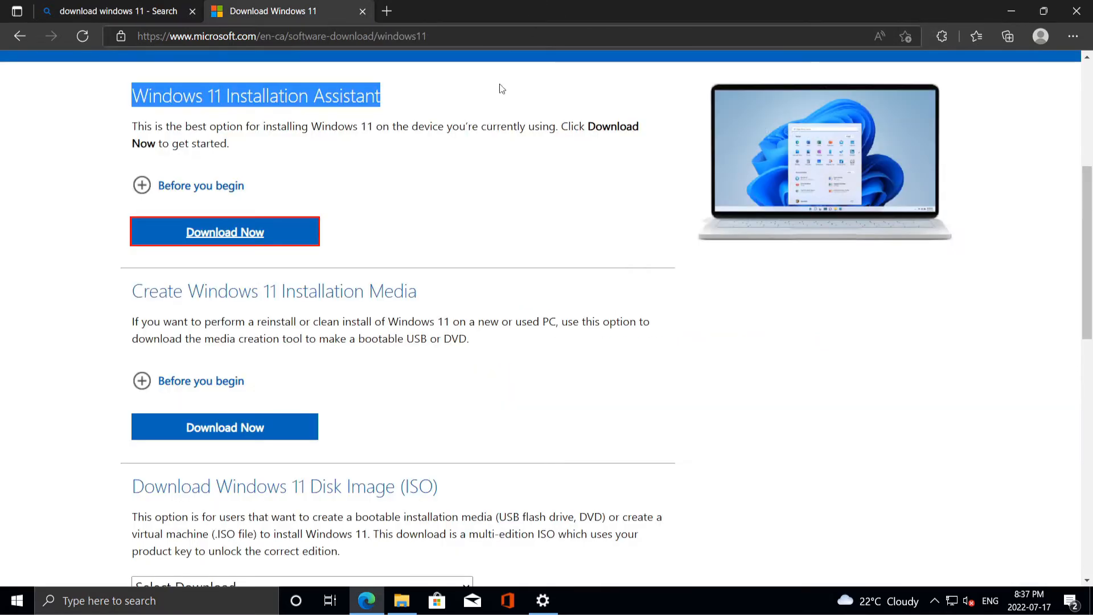
click(384, 126)
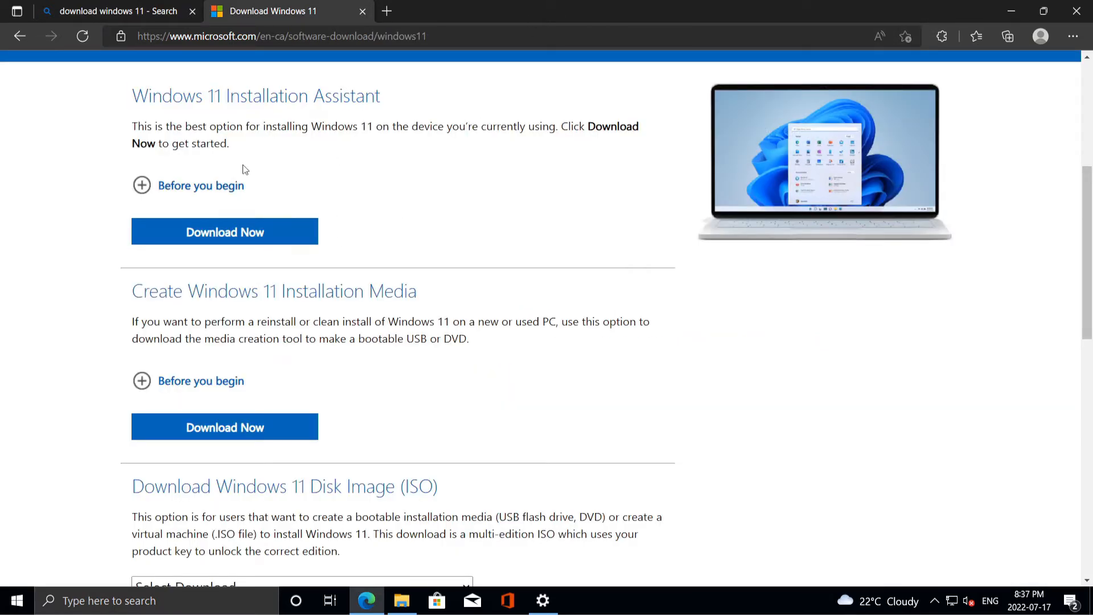
Select Windows 11 (multi-edition ISO) in the Disk Image (ISO) section and request its download
scroll(245, 169, down, 7)
scroll(254, 245, up, 1)
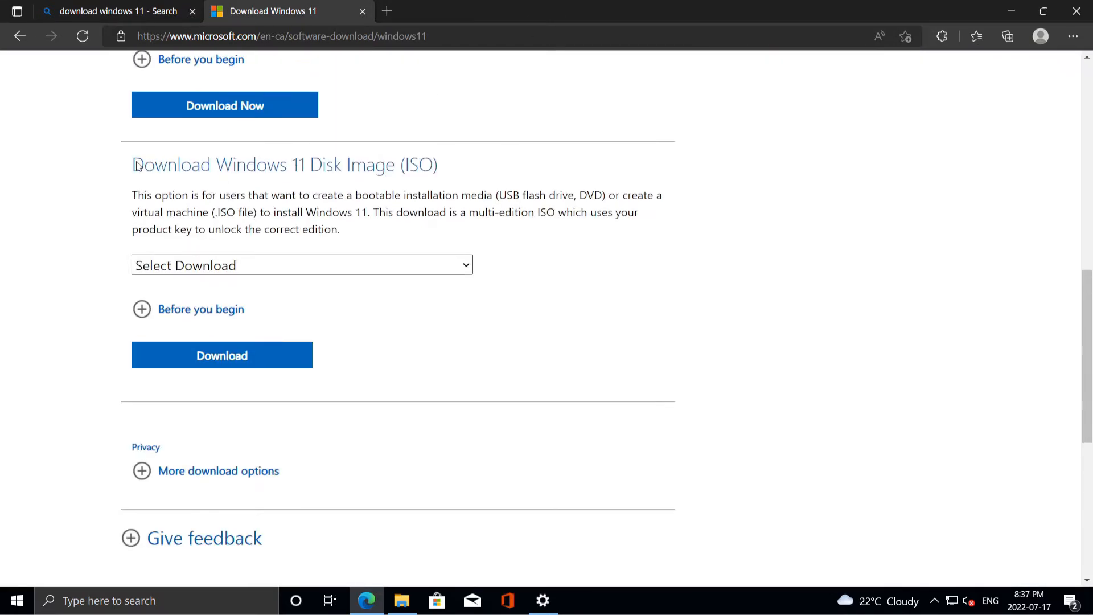
drag(137, 165, 444, 167)
click(182, 273)
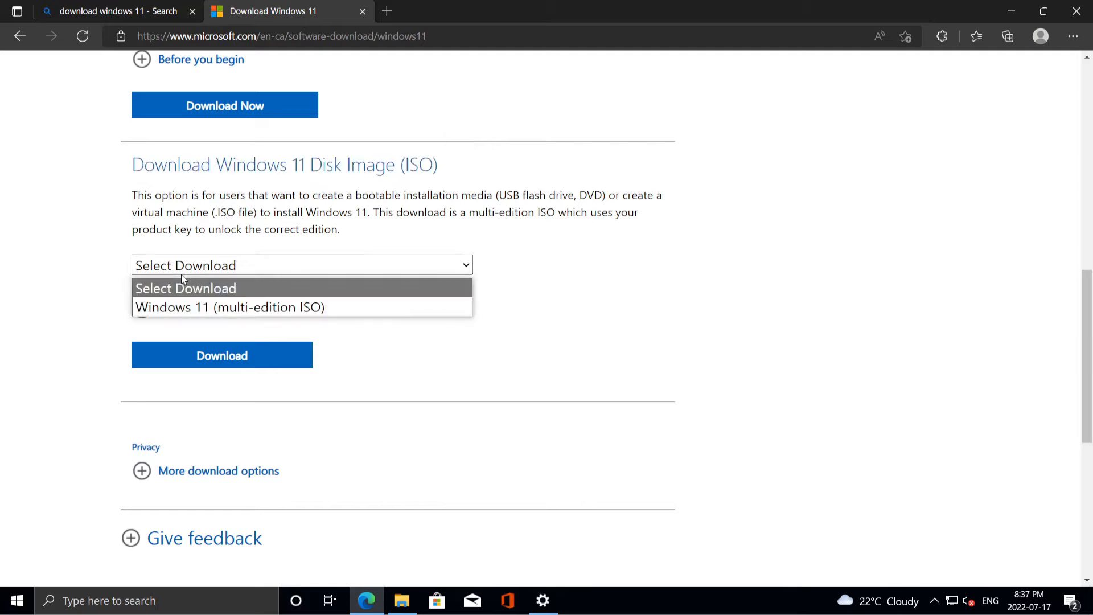
click(208, 310)
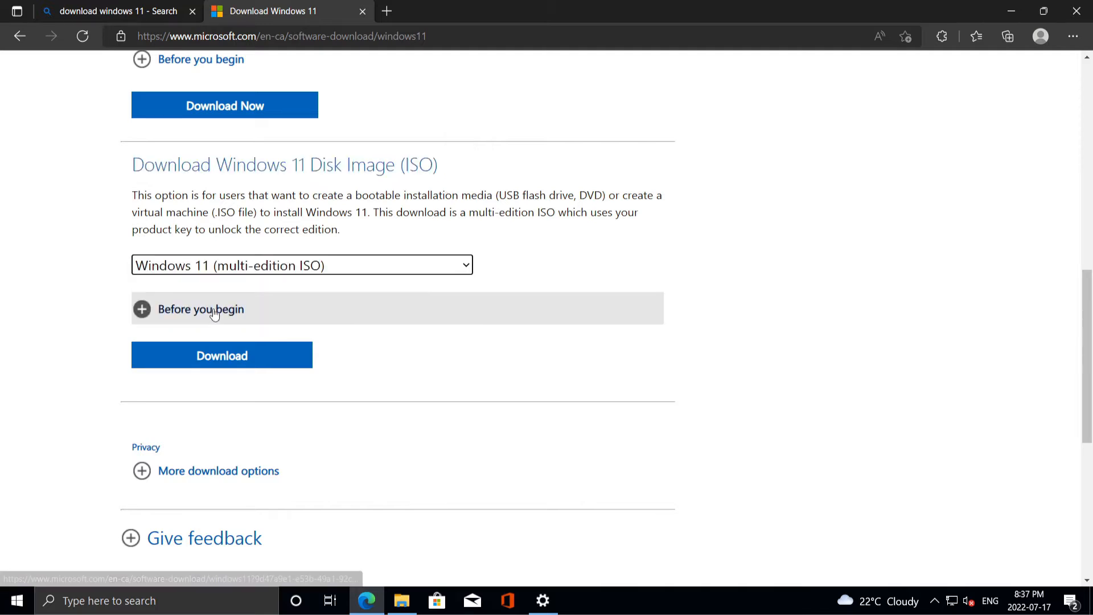
click(217, 354)
Choose English (United States) as the product language for the ISO and confirm it
scroll(274, 274, down, 3)
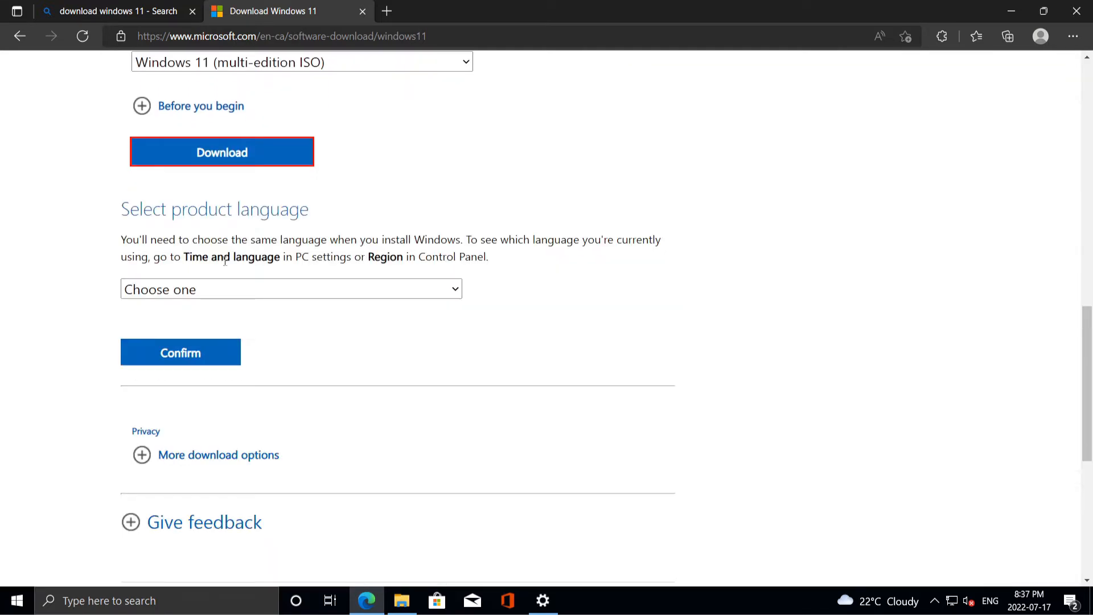
click(210, 289)
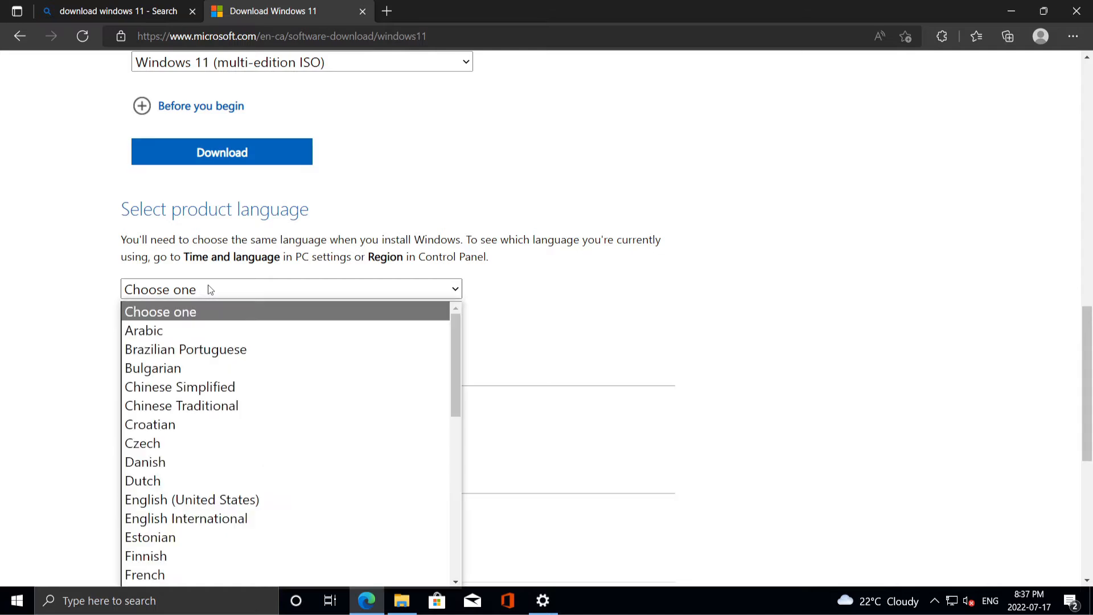
click(201, 501)
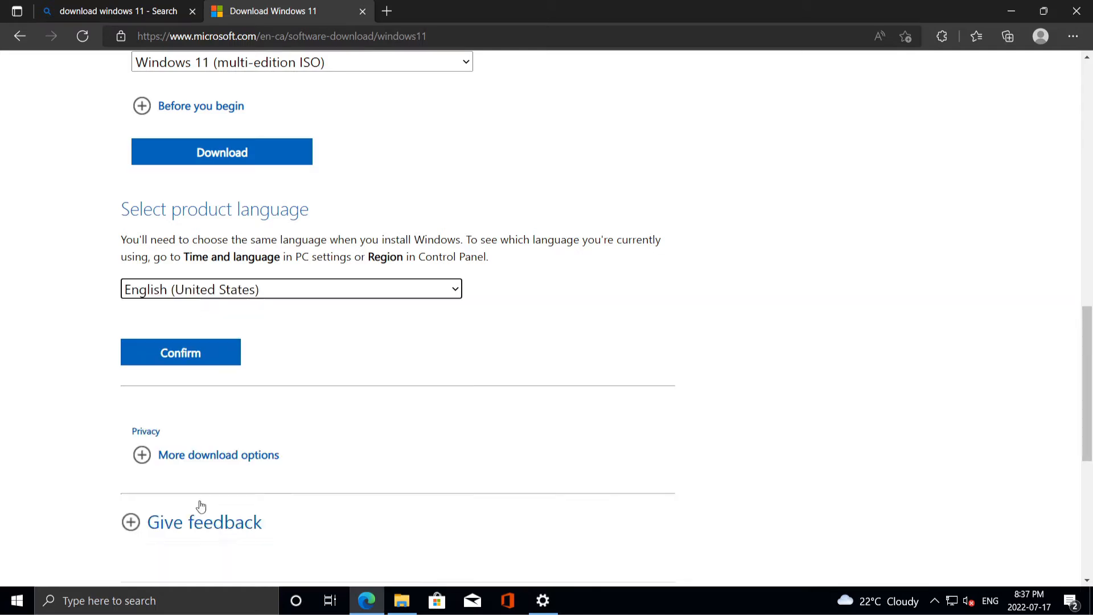
click(192, 352)
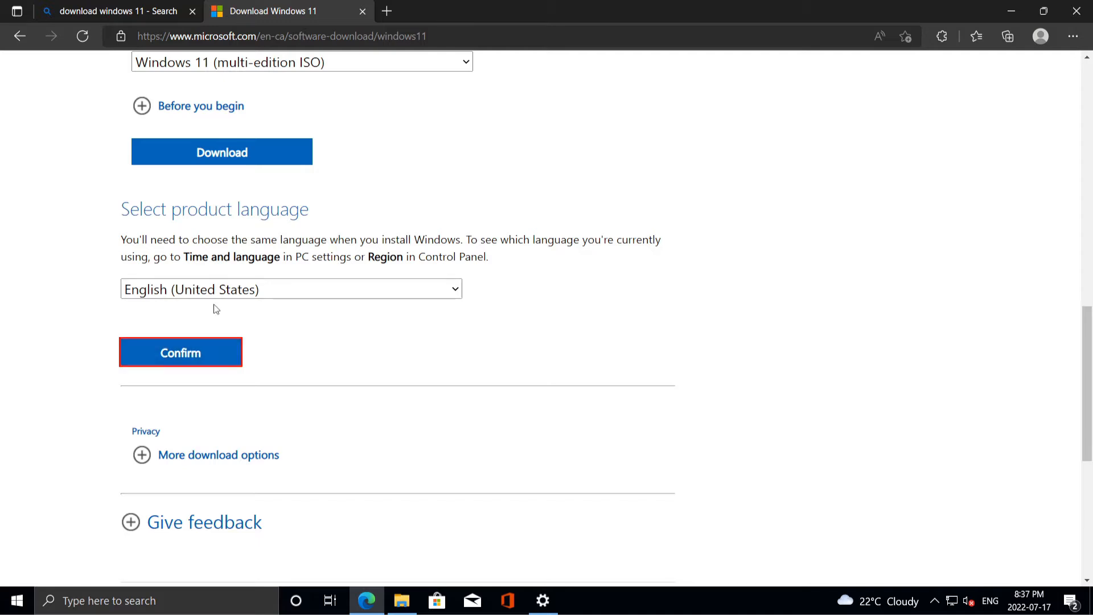
Start the 64-bit download of the Windows 11 English ISO
scroll(213, 308, down, 2)
scroll(213, 307, up, 6)
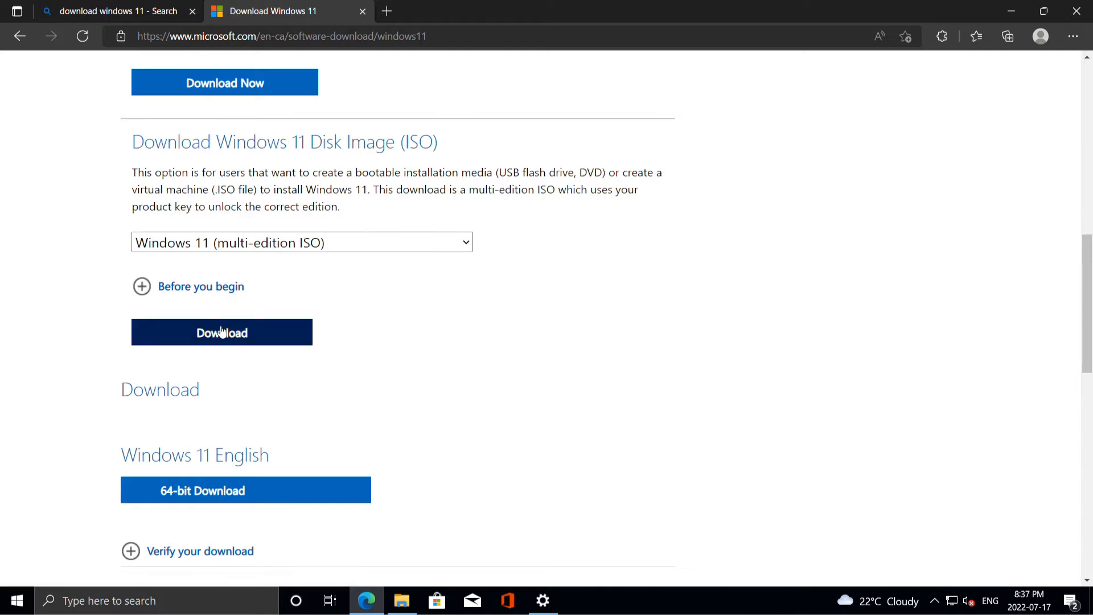
scroll(217, 333, down, 1)
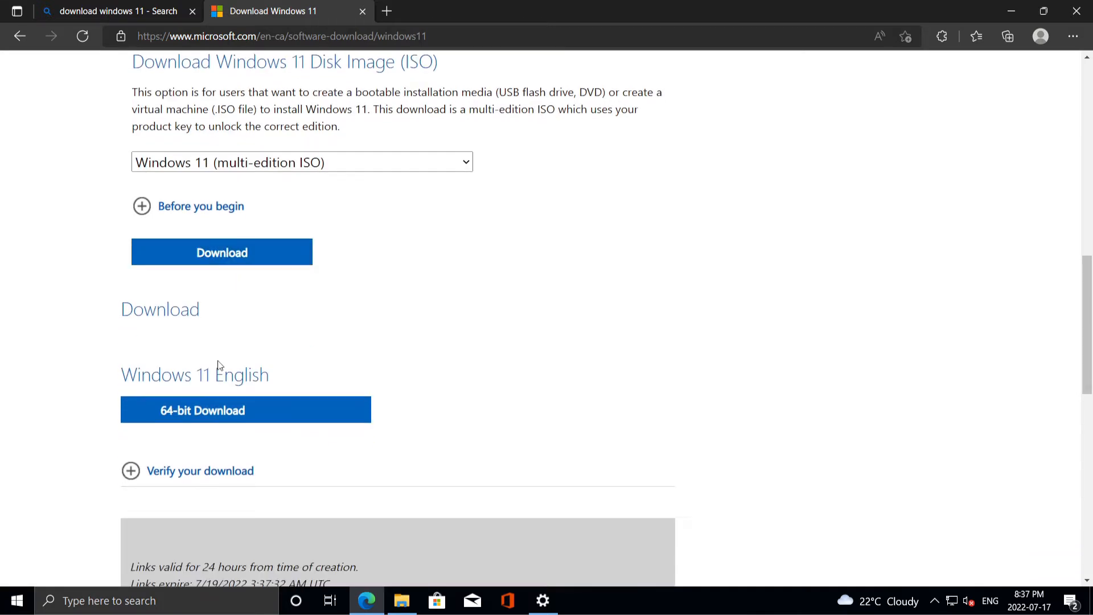
click(231, 413)
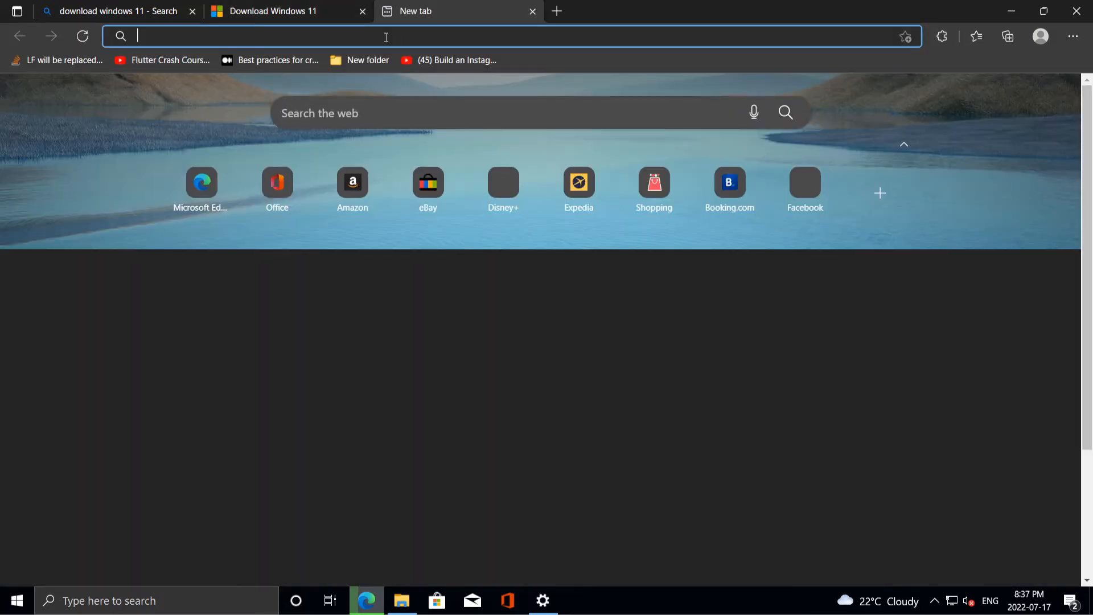
Search the web for "7 zip" in a new tab and open the official 7-Zip website
text(7 zip)
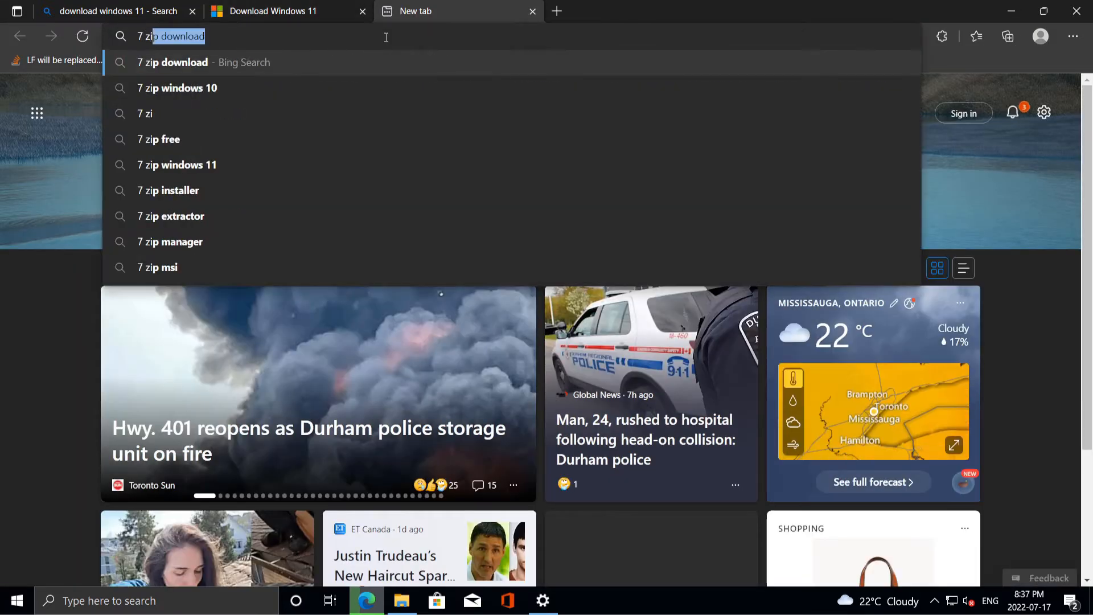
key(Return)
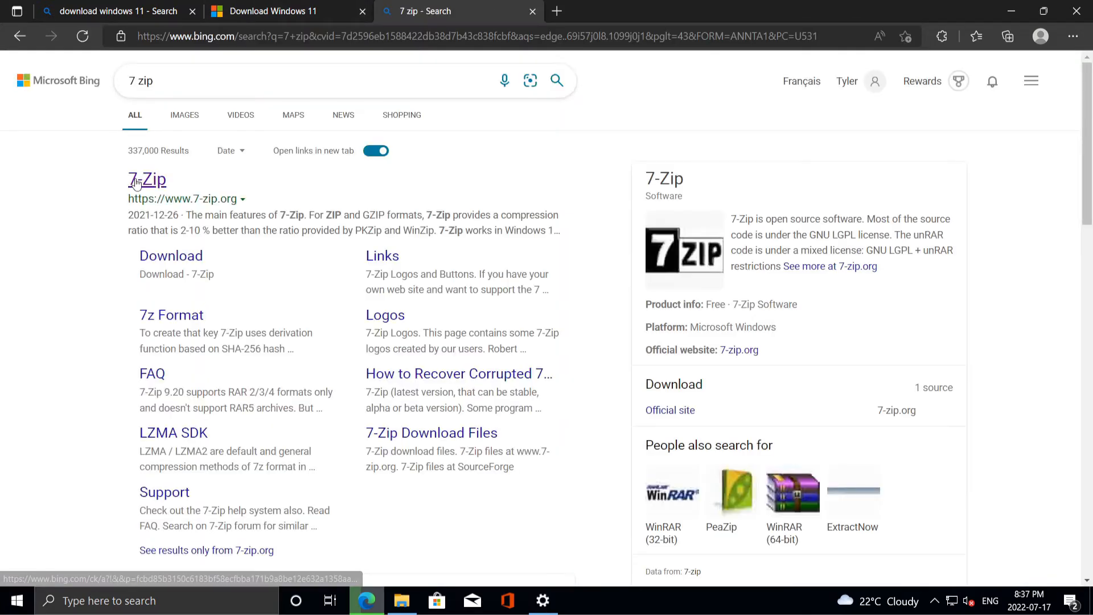
click(135, 181)
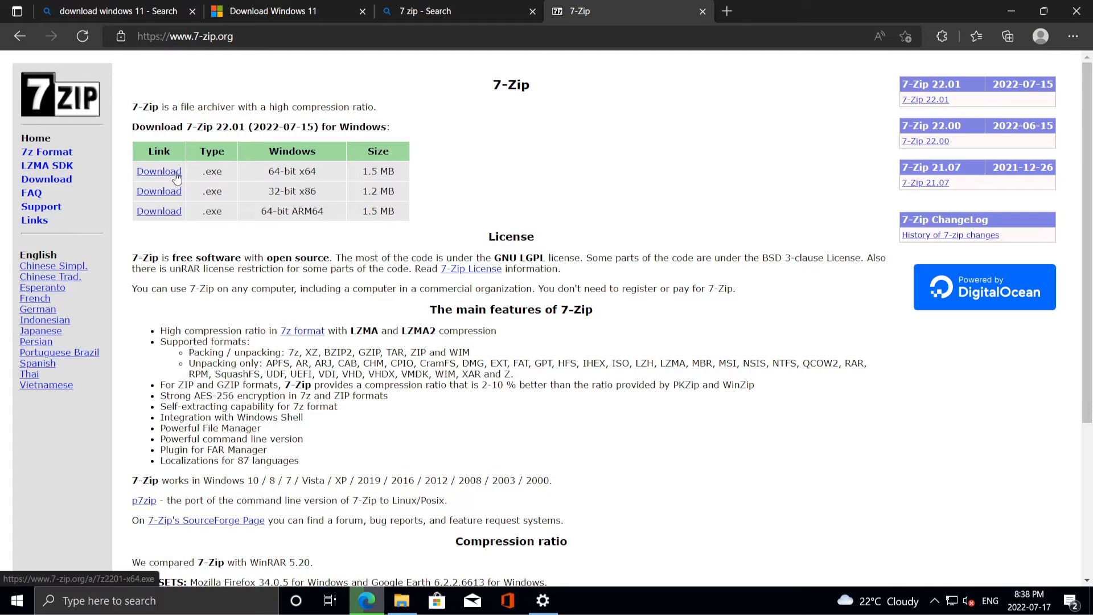
Download the 64-bit x64 installer of 7-Zip 22.01 and install it in C:\Program Files\7-Zip
click(159, 171)
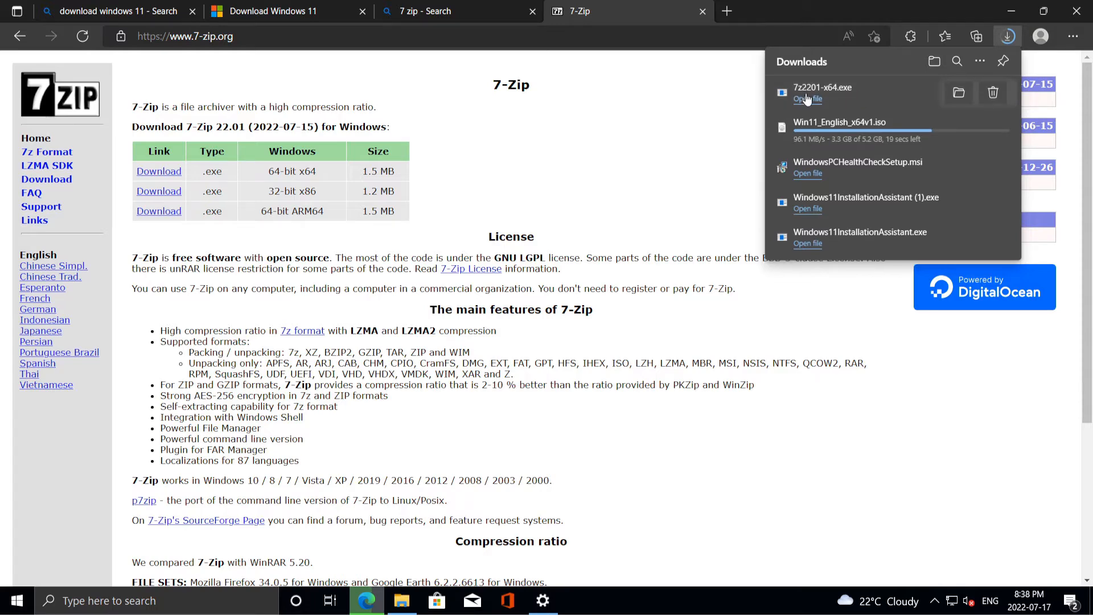
click(854, 98)
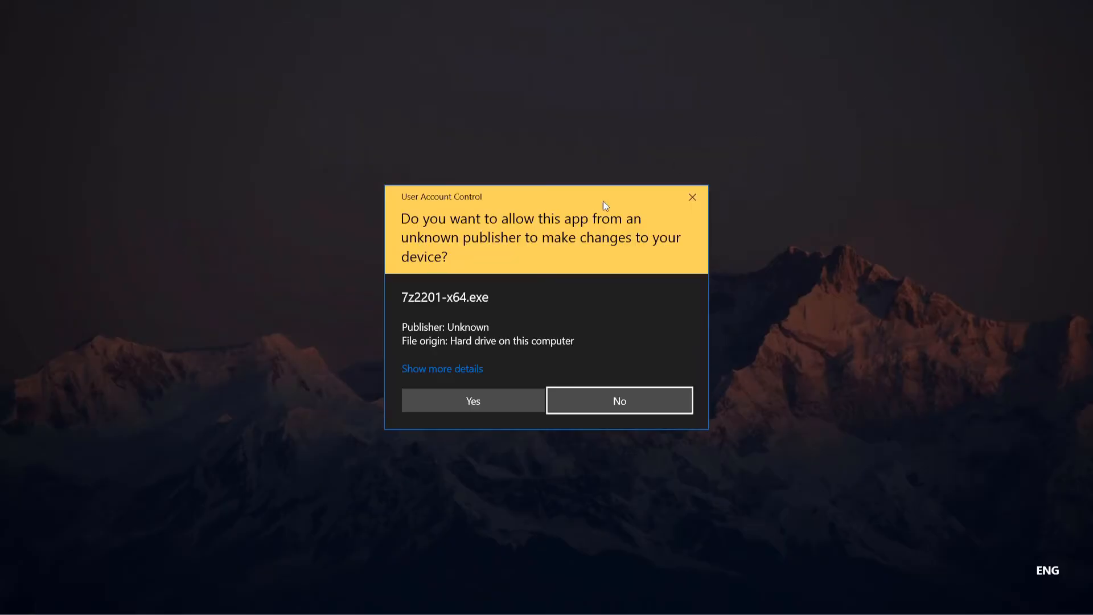
click(474, 401)
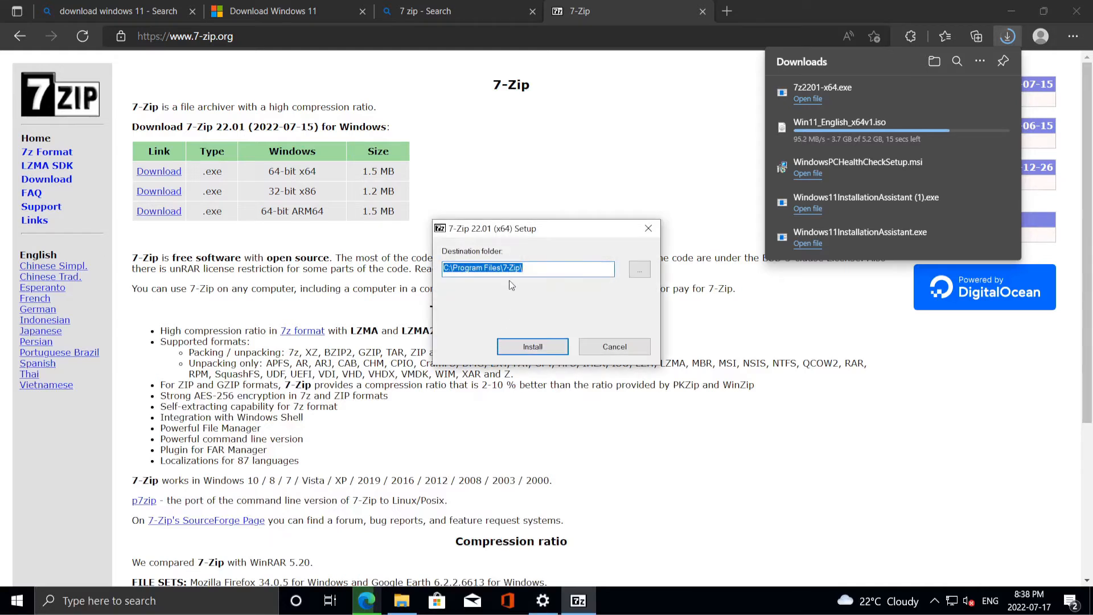
click(533, 347)
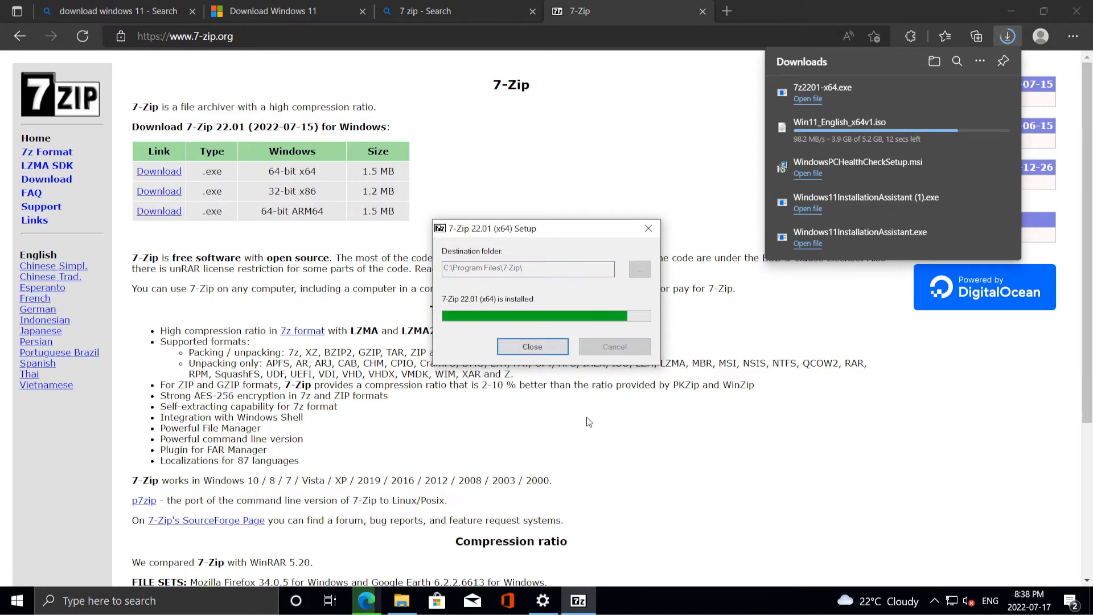
click(546, 348)
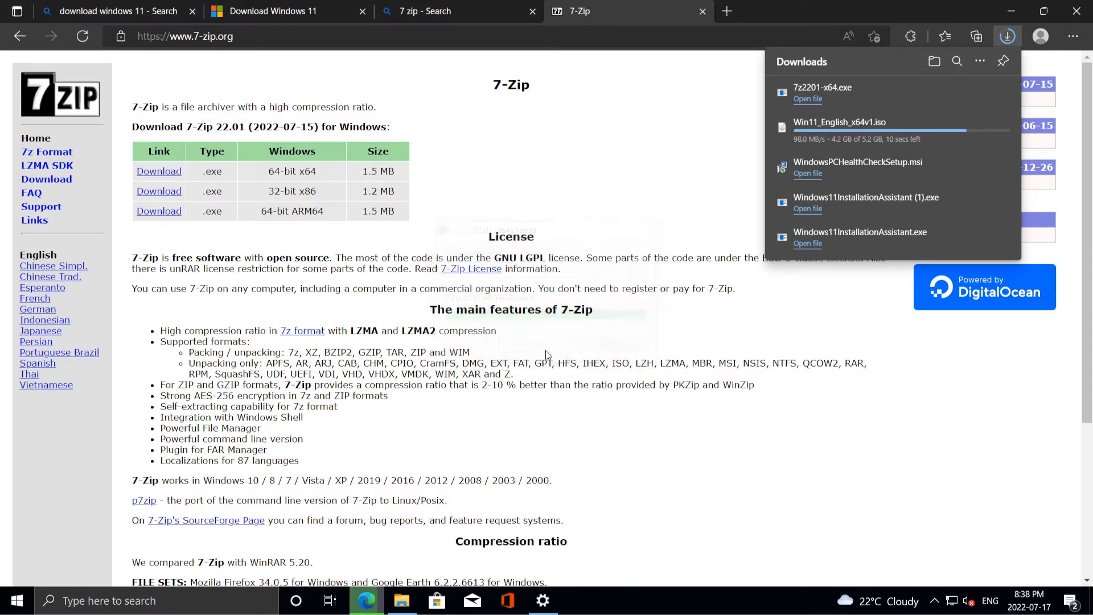
Minimize the browser, close the Settings window and bring up File Explorer at This PC
click(402, 603)
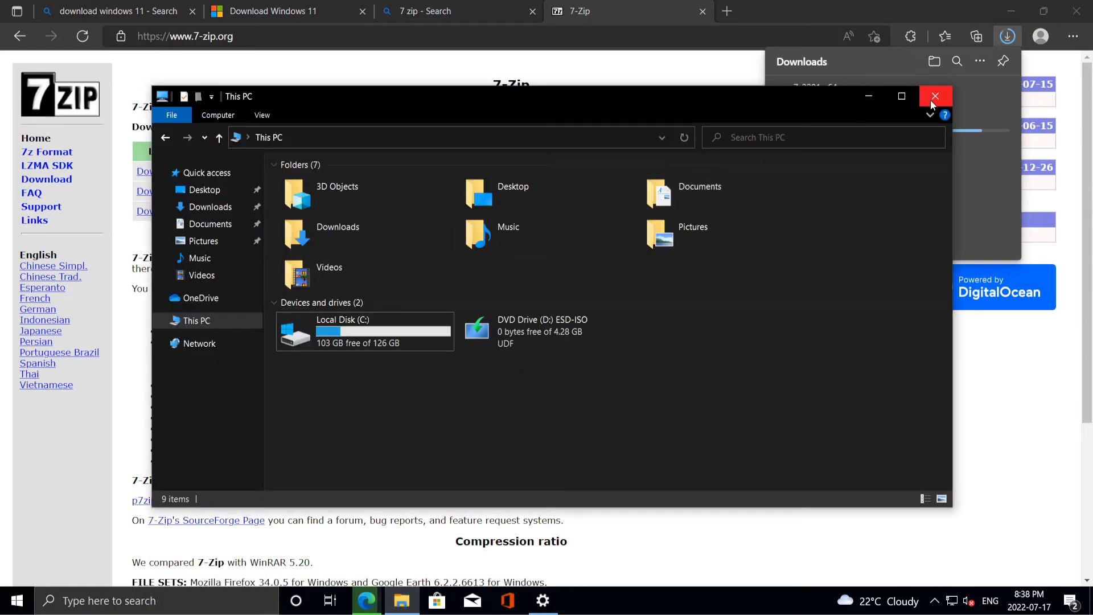
drag(562, 102, 502, 112)
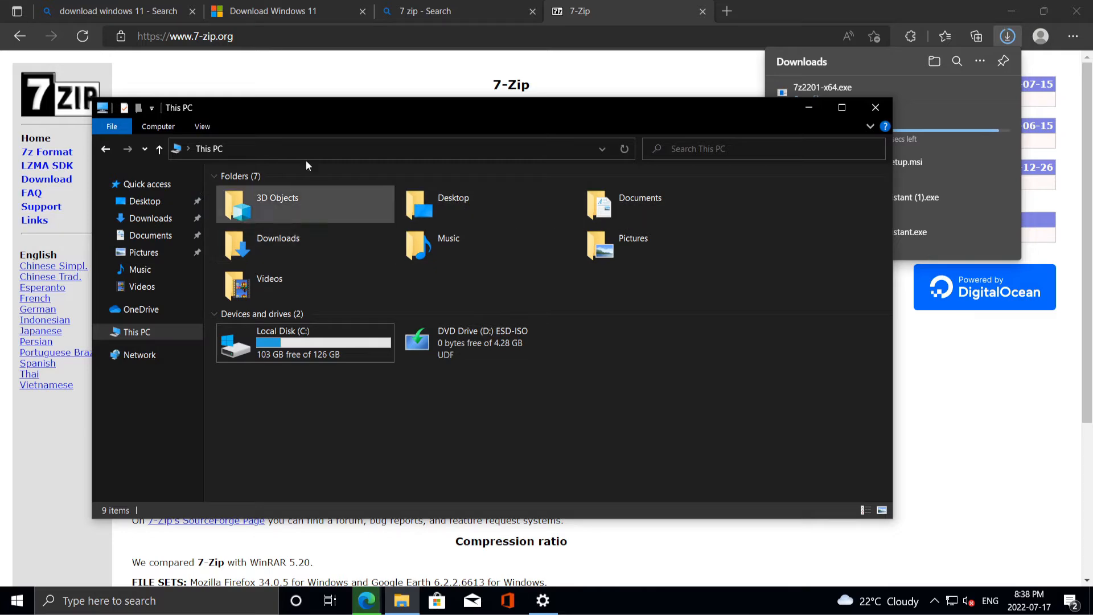
drag(348, 104, 438, 116)
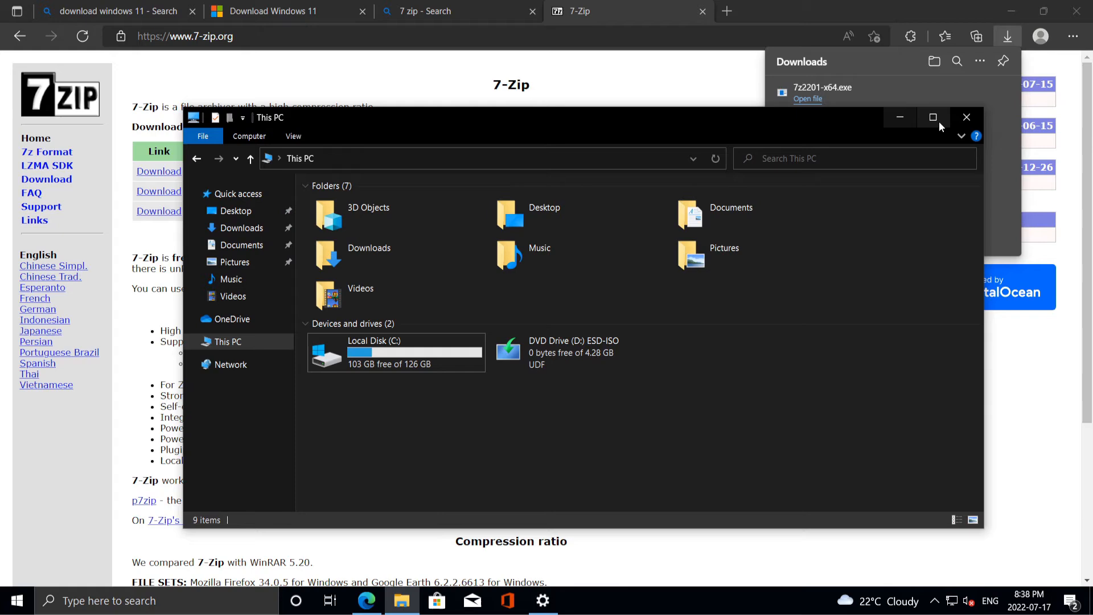
click(908, 116)
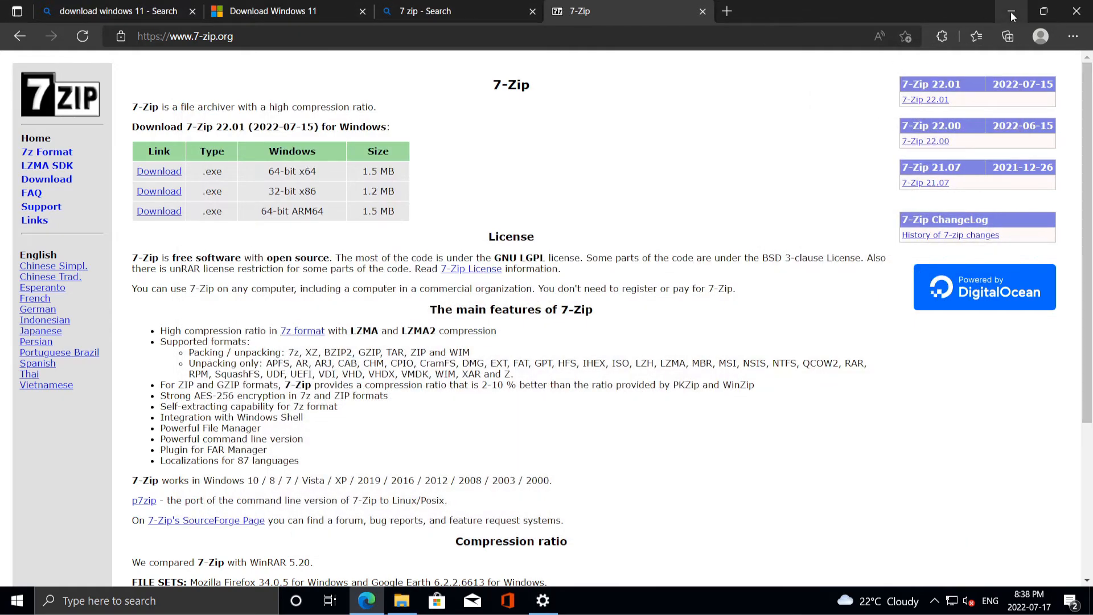
click(1012, 13)
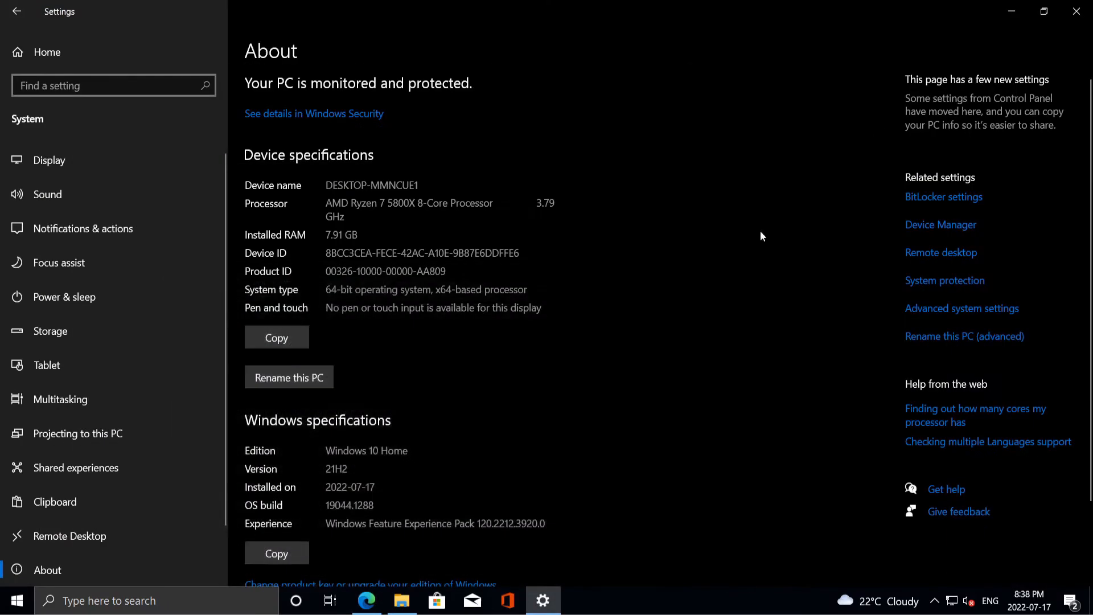
click(1075, 12)
click(402, 601)
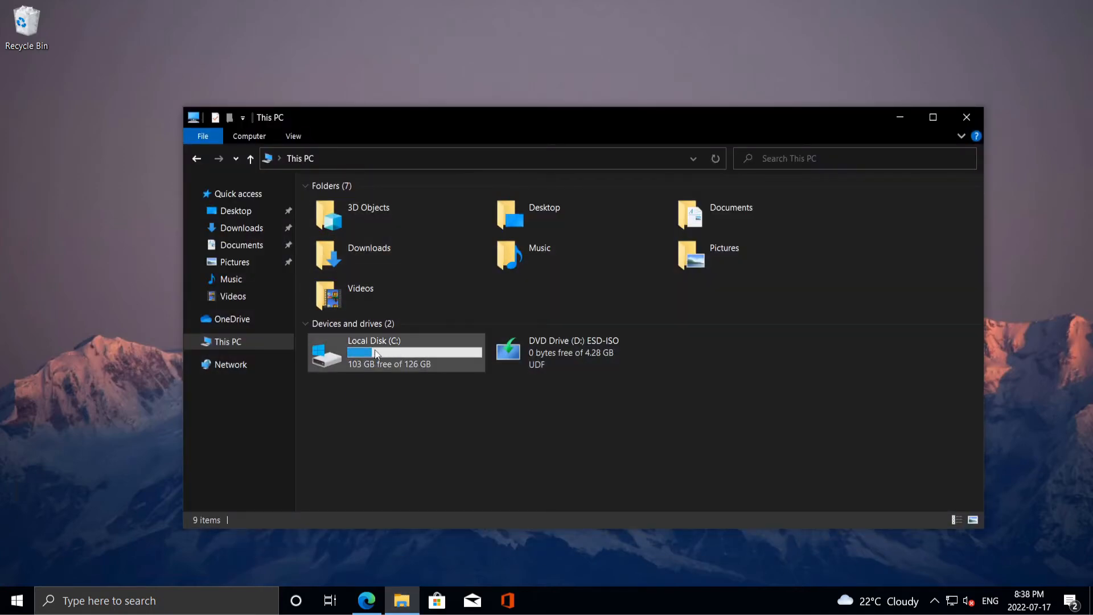
Extract the Win11_English_x64v1 disc image in Downloads to its own Win11_English_x64v1 folder with 7-Zip
double_click(368, 245)
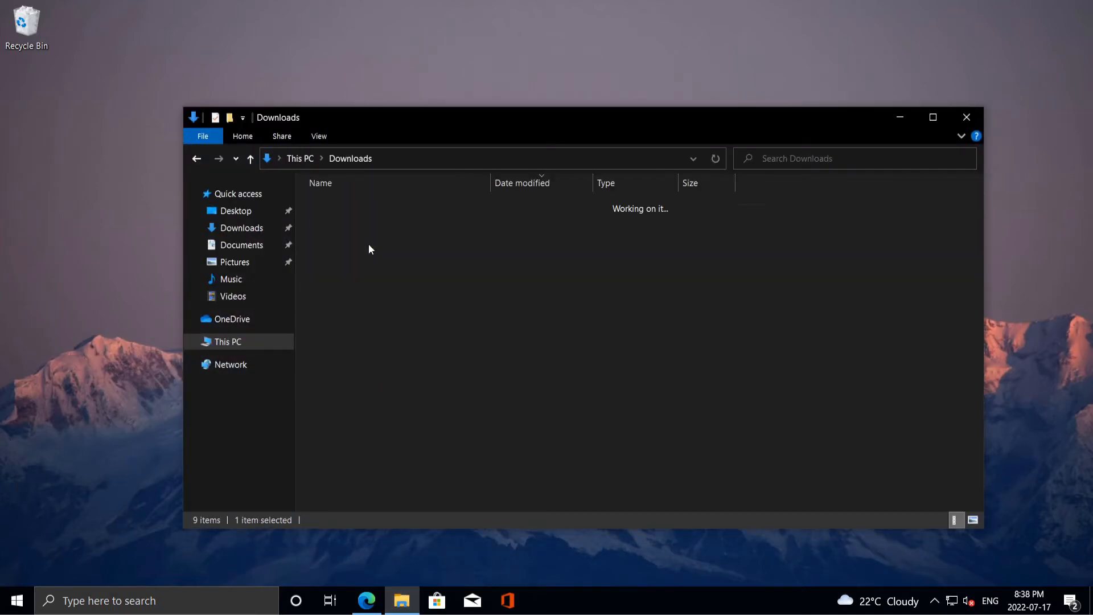
click(388, 224)
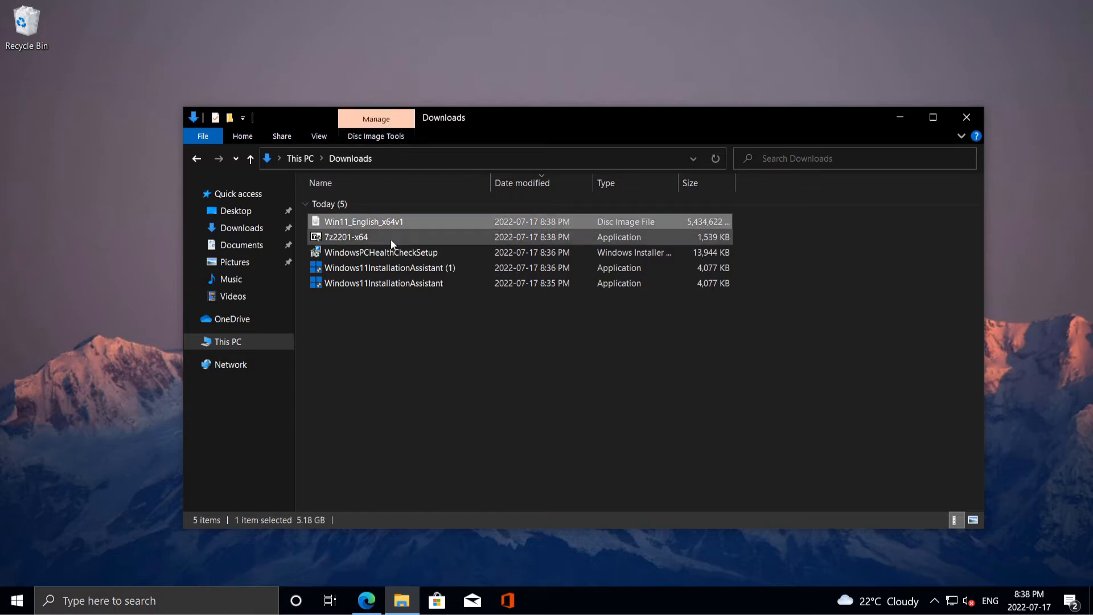
right_click(351, 221)
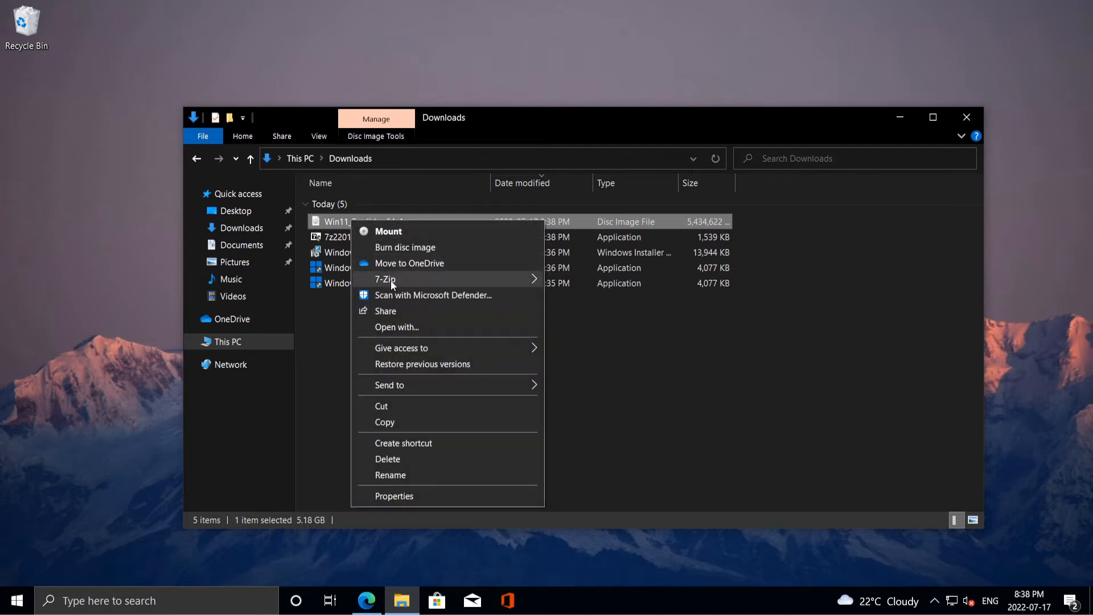
mouse_move(398, 279)
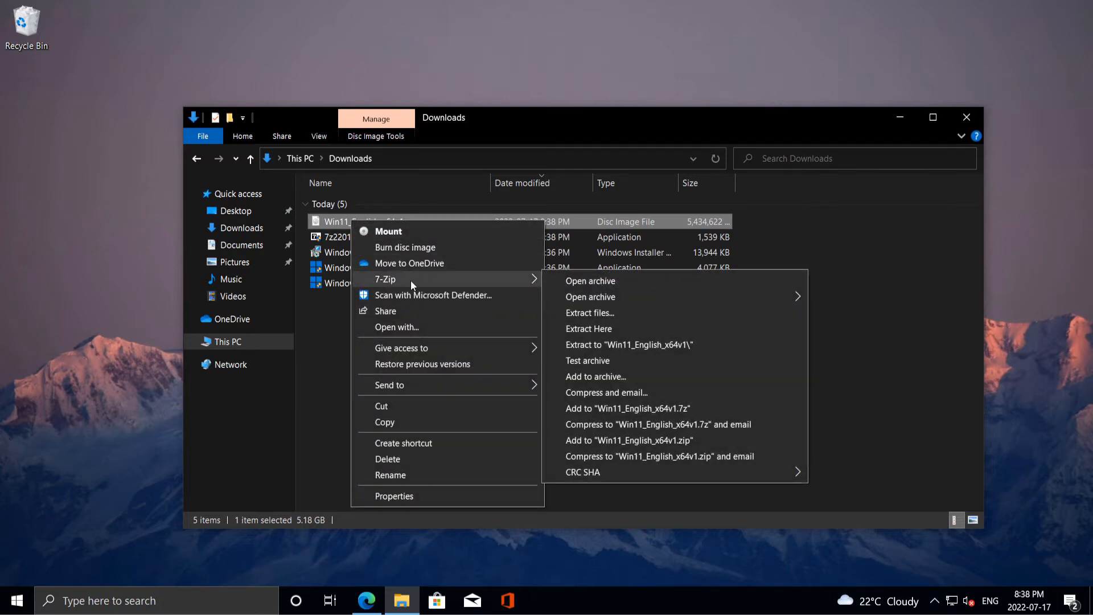
click(605, 344)
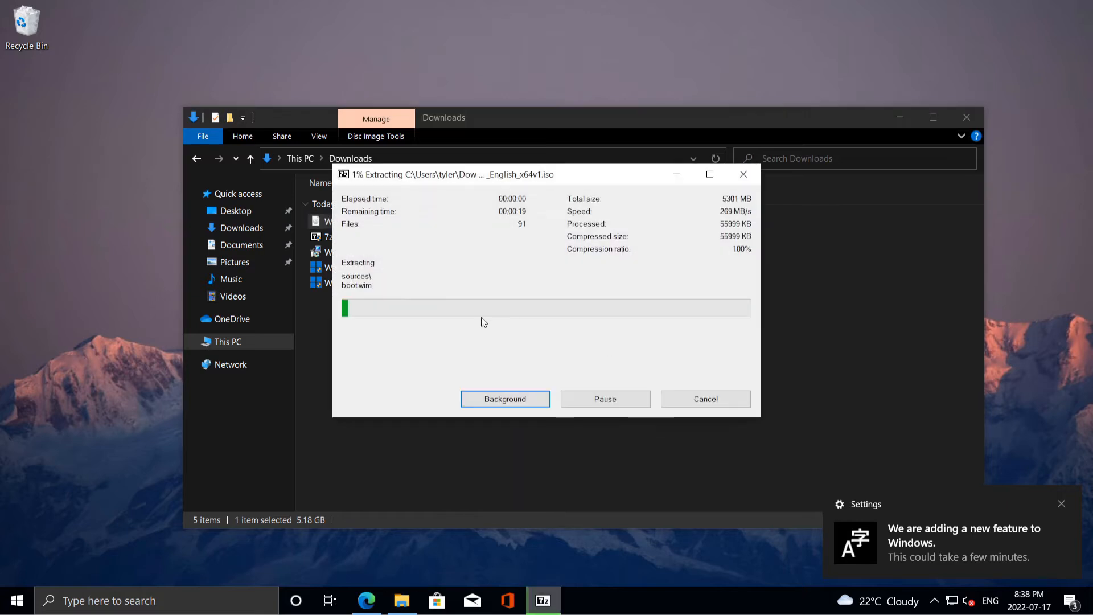
click(1062, 502)
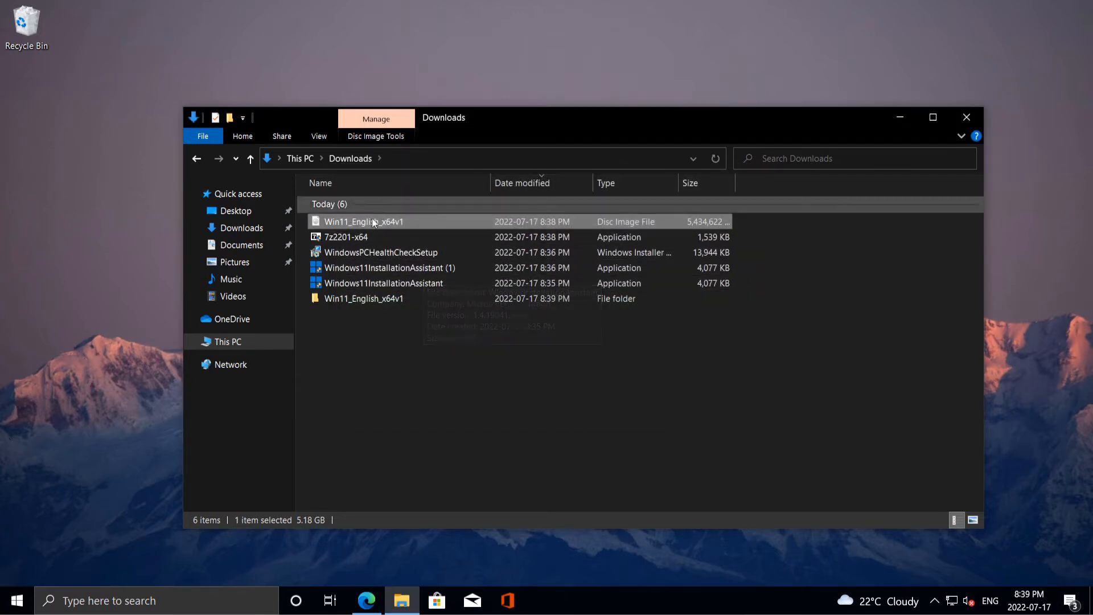
Mount the Win11_English_x64v1 disc image and try to install Windows 11 with its setup application, allowing it to make changes
click(343, 300)
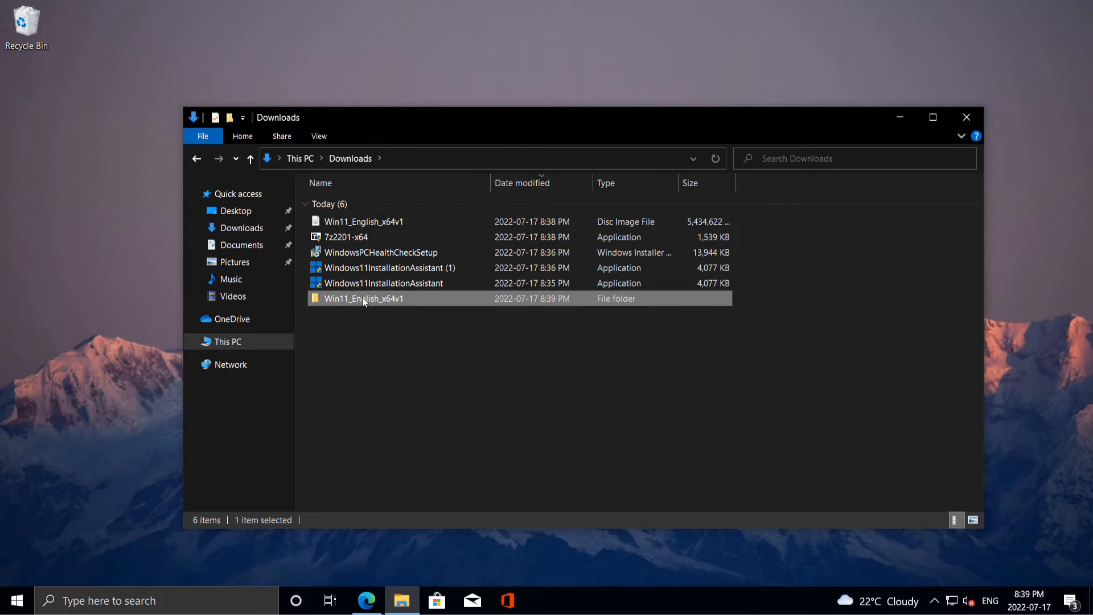
double_click(368, 222)
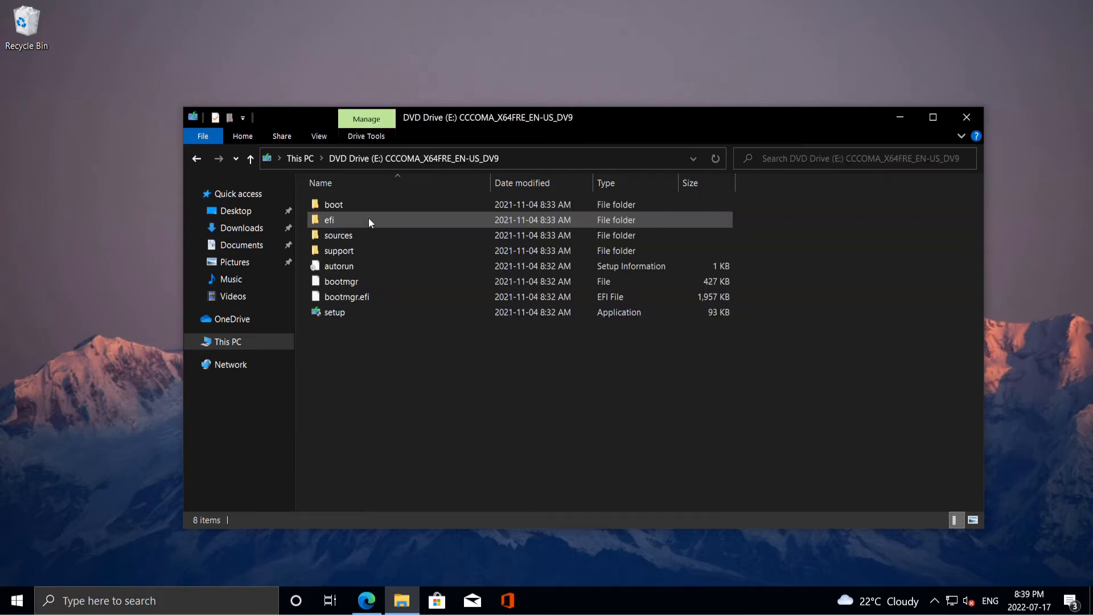
double_click(369, 311)
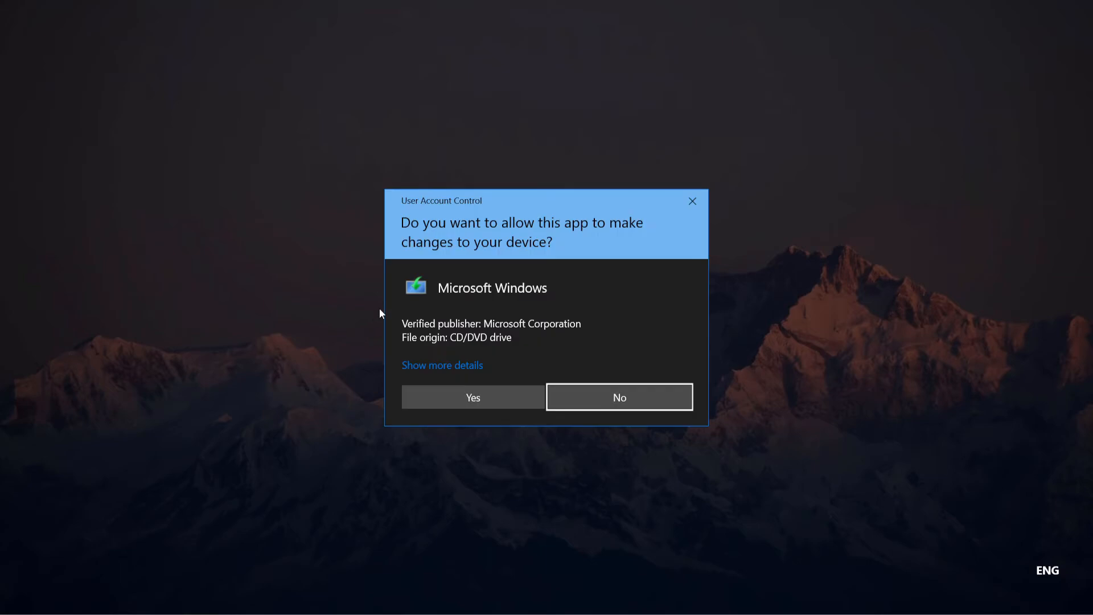
click(495, 398)
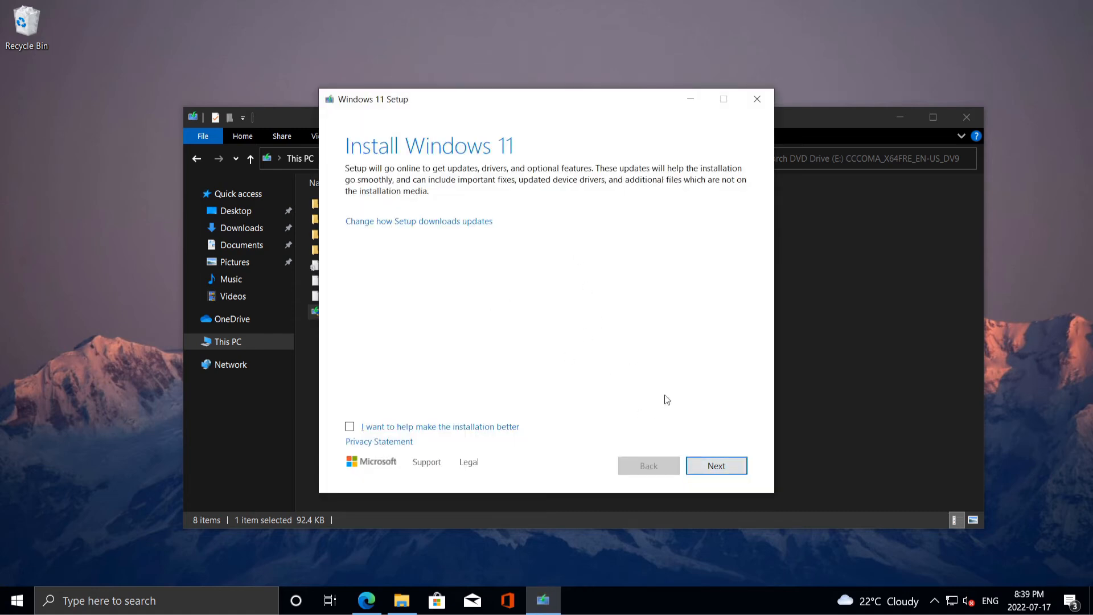
click(718, 466)
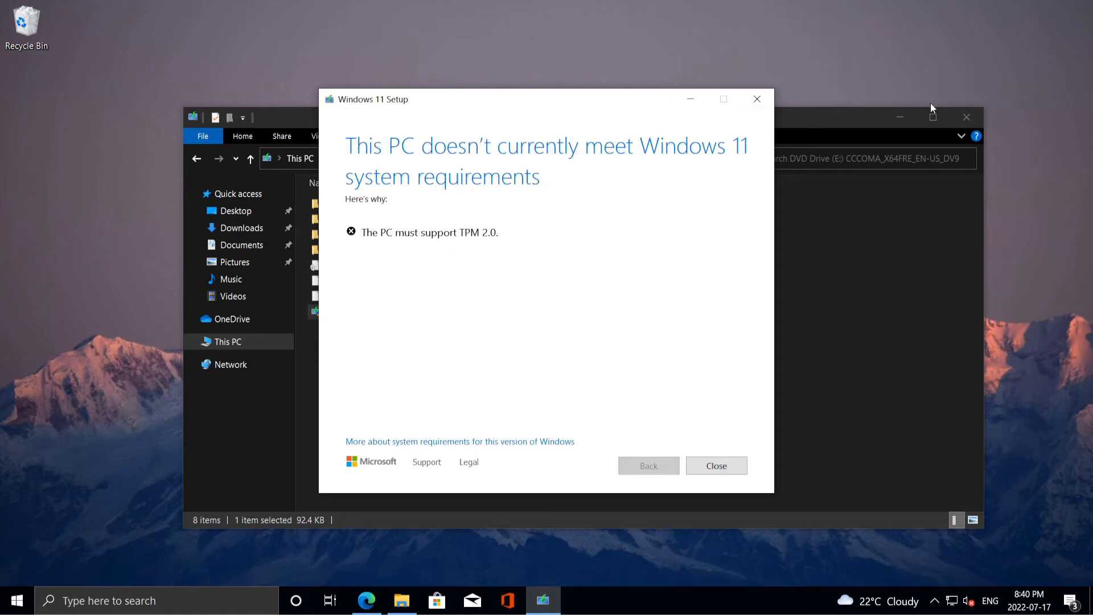
Highlight the unmet system requirement listed in Windows 11 Setup and close Setup
drag(362, 234, 505, 236)
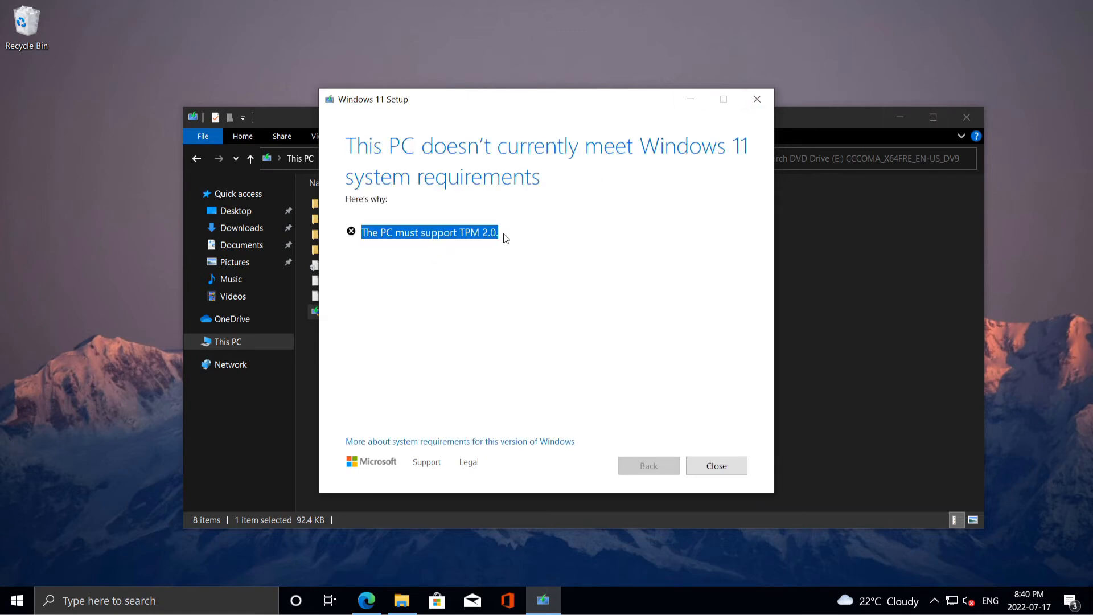
click(516, 255)
click(721, 467)
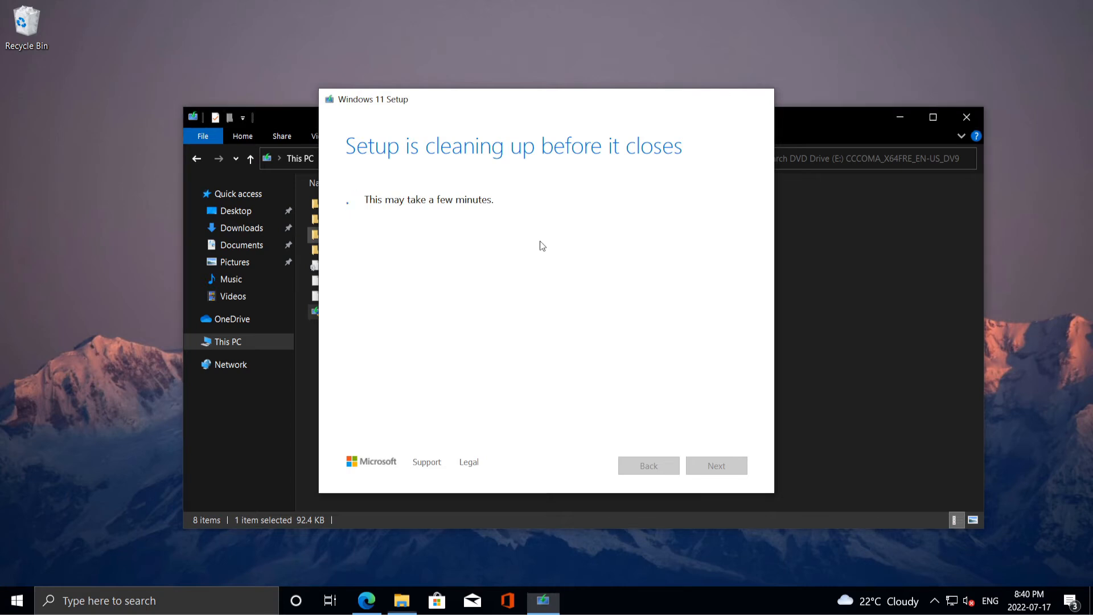
click(381, 333)
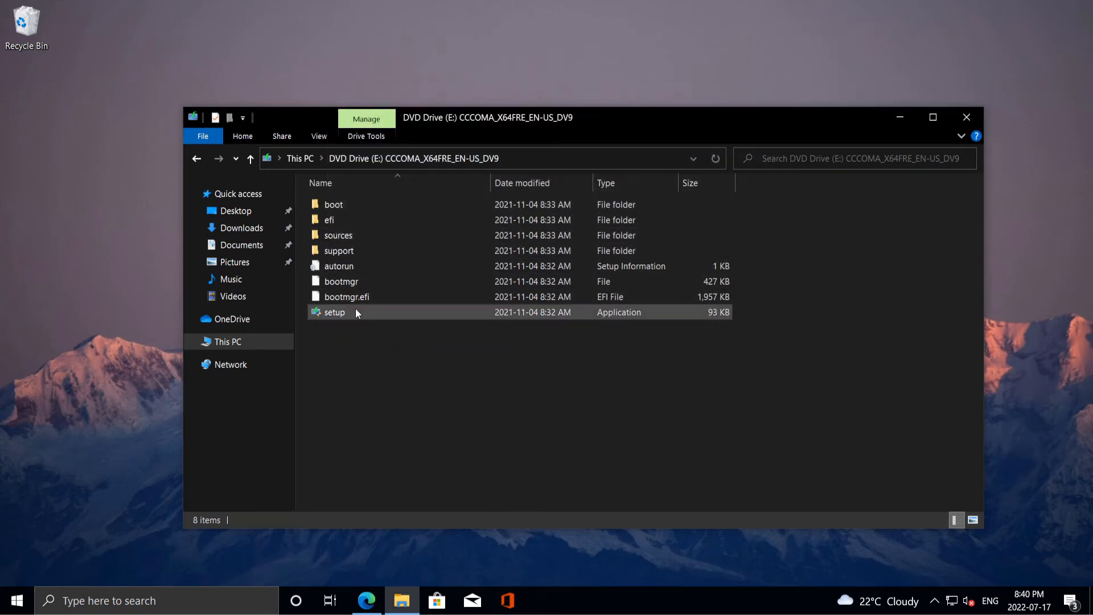
Open the sources folder inside the extracted Win11_English_x64v1 folder in Downloads
click(300, 158)
double_click(371, 254)
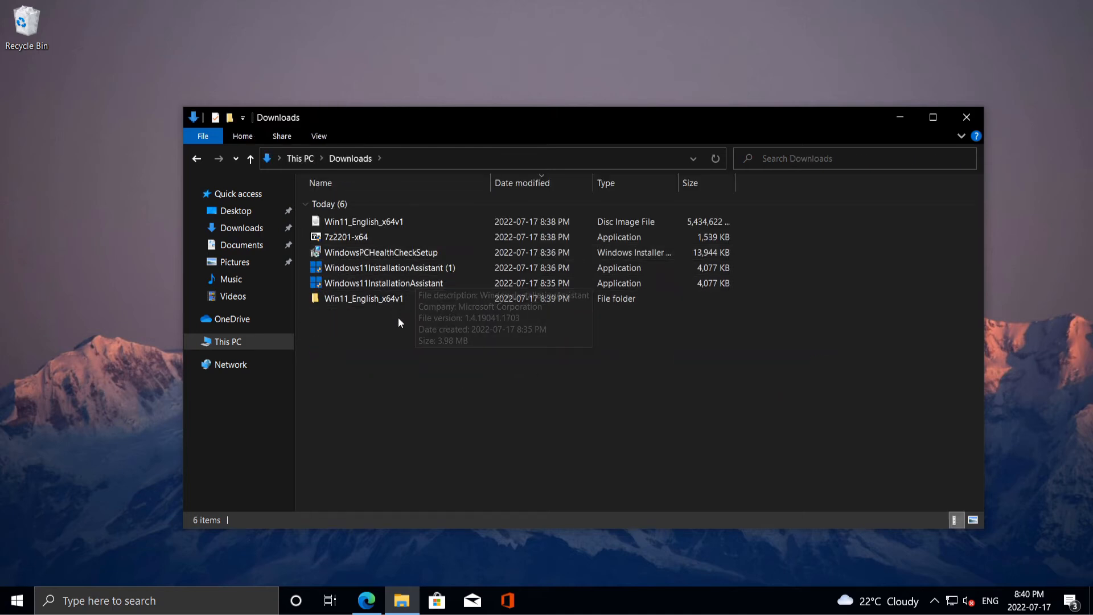
click(389, 300)
double_click(386, 300)
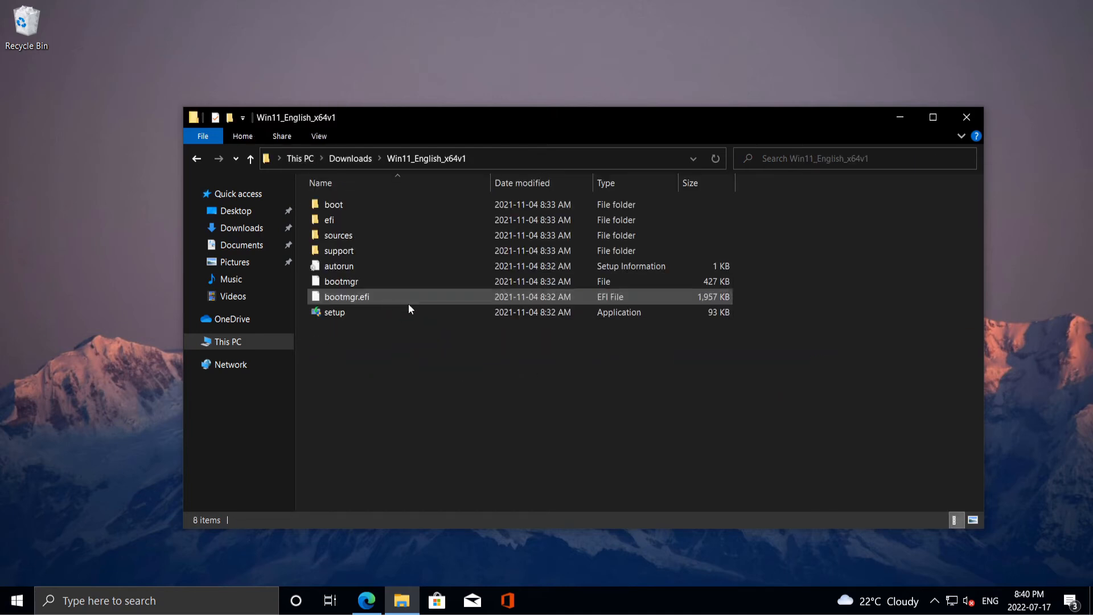
click(374, 235)
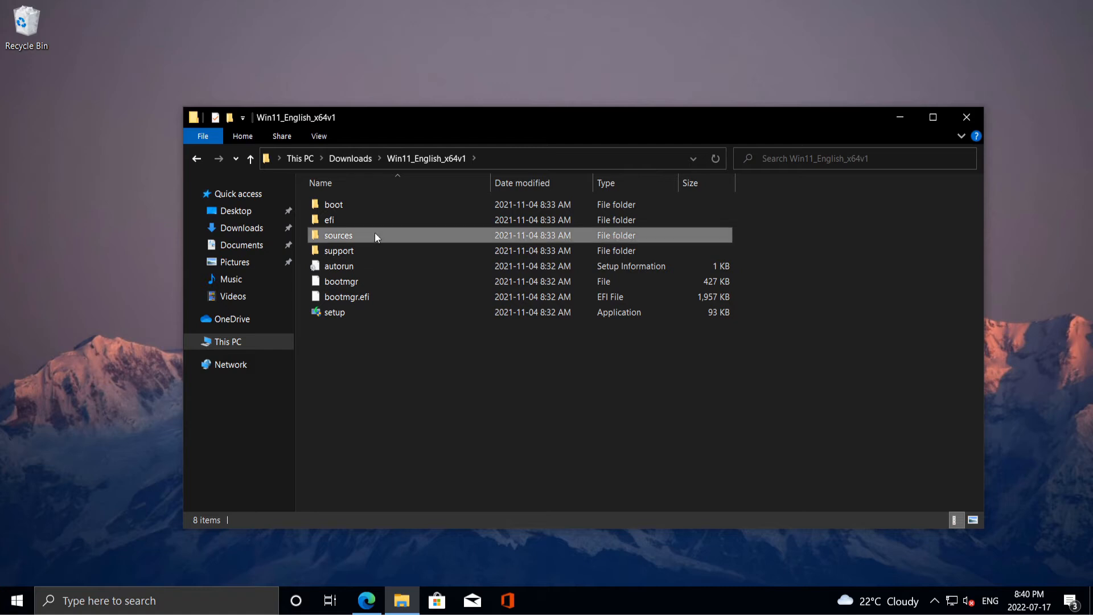
double_click(373, 235)
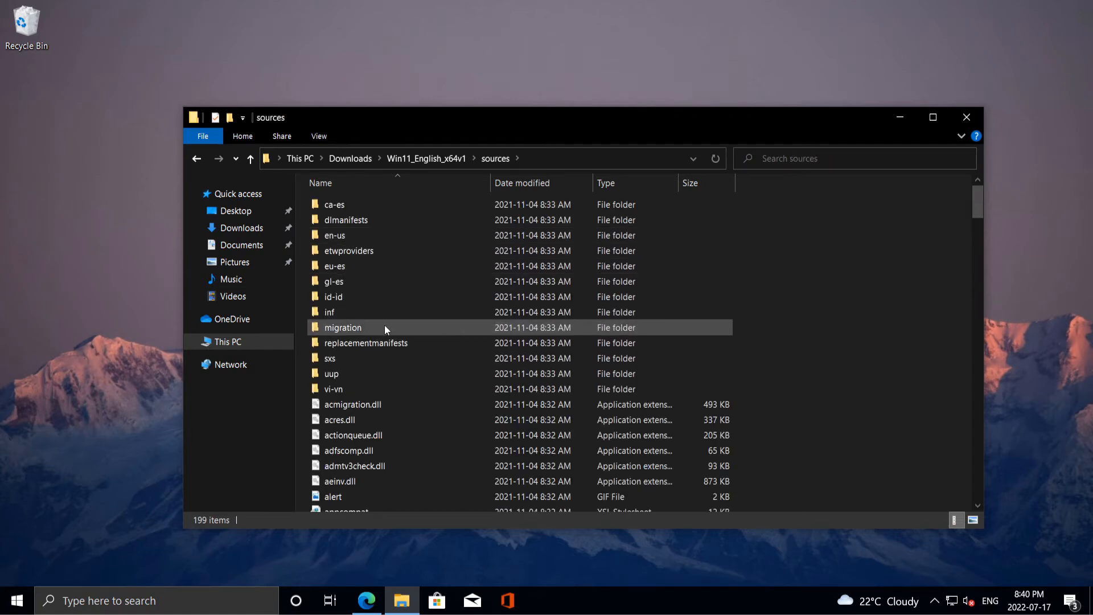
Delete appraiserres.dll from the sources folder of the extracted Windows 11 files
scroll(384, 323, down, 4)
scroll(384, 323, down, 2)
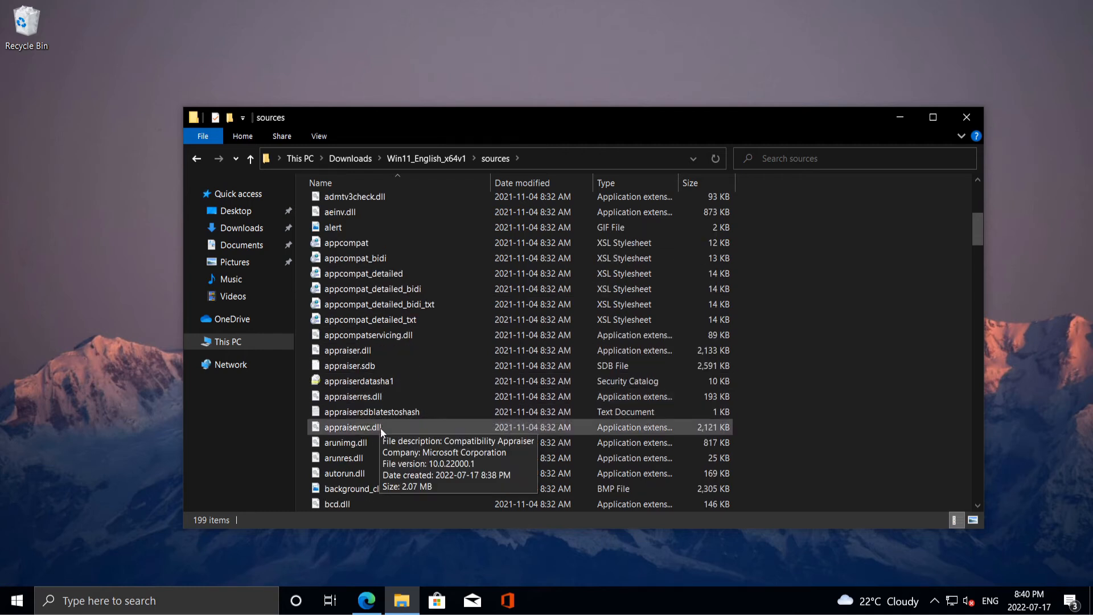
click(381, 401)
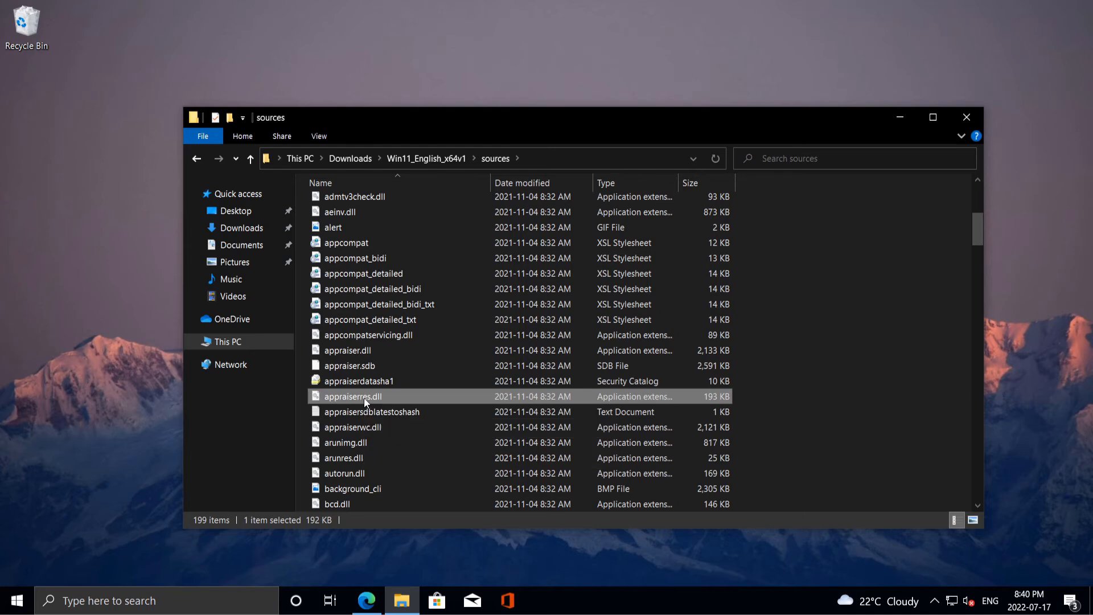
right_click(365, 401)
click(401, 350)
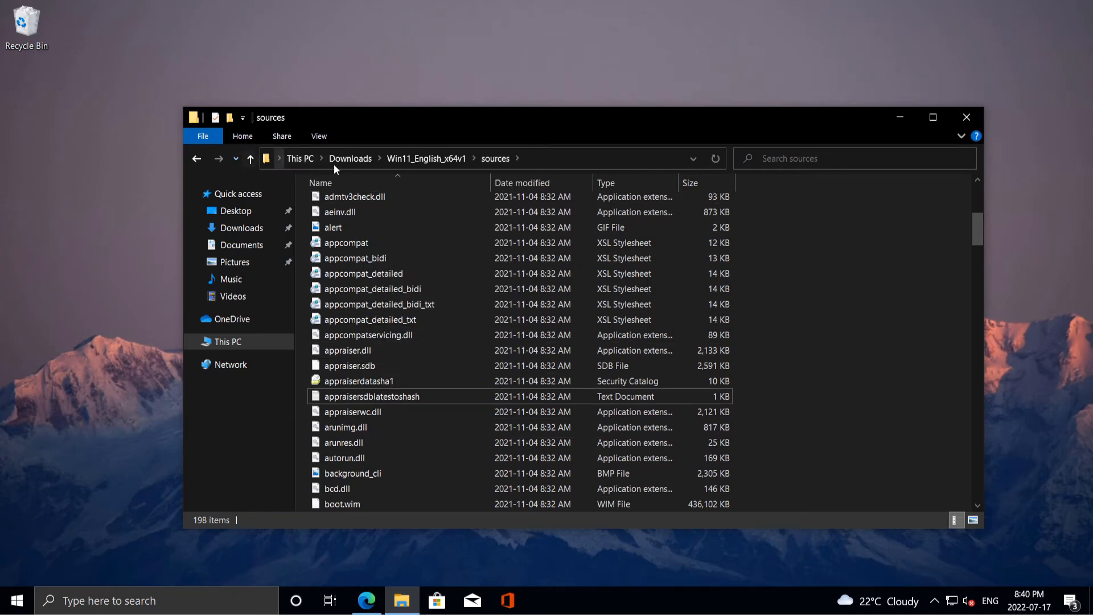
Run the setup application from the extracted Win11_English_x64v1 folder in Downloads and allow it to make changes
click(417, 161)
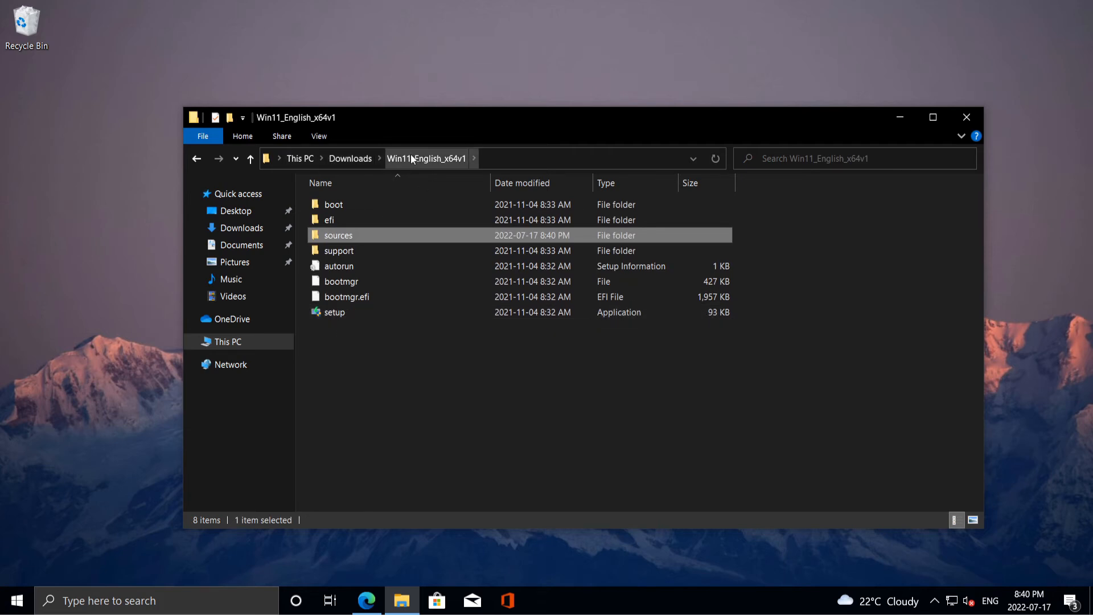
click(366, 159)
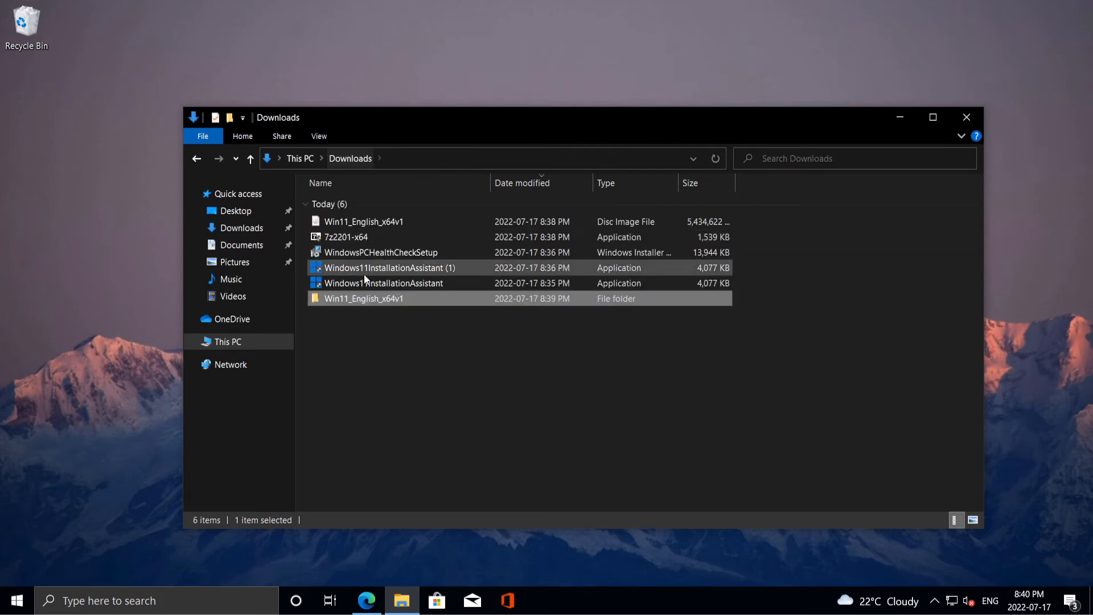
double_click(368, 299)
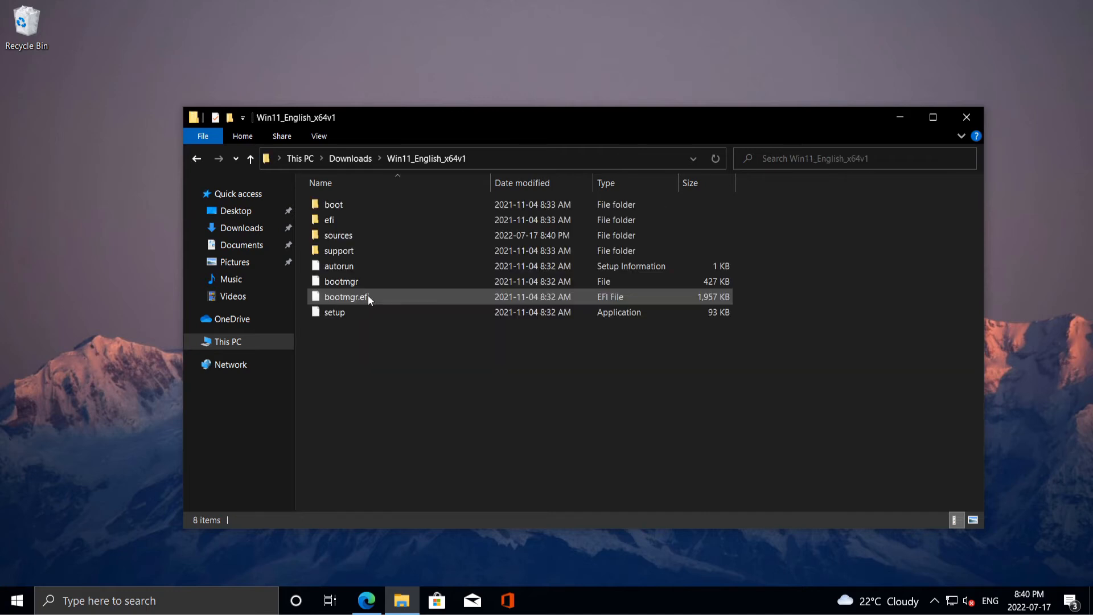
double_click(350, 313)
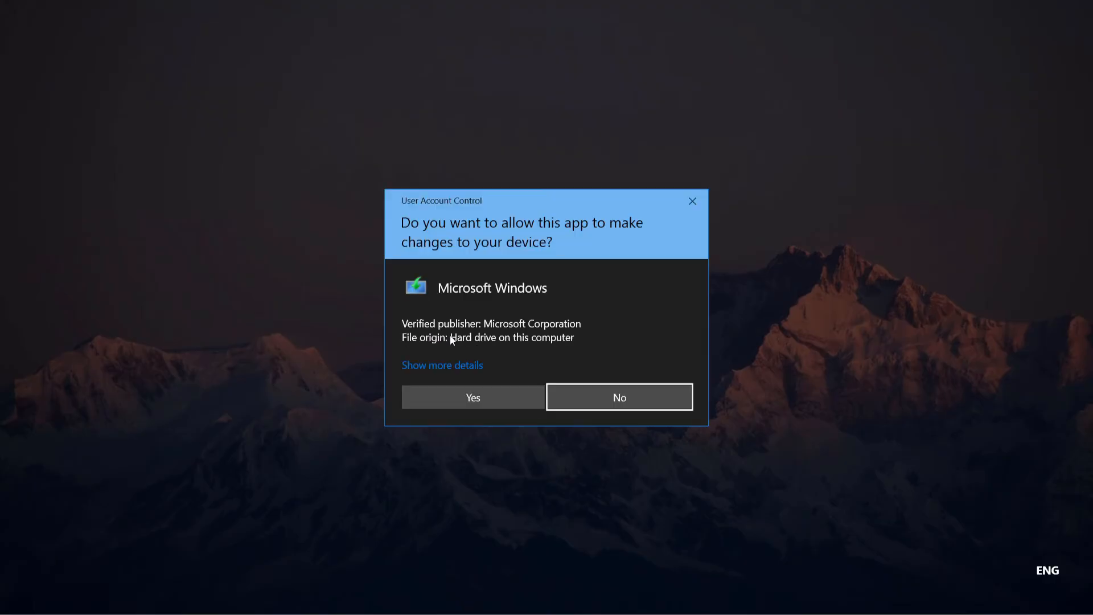
click(486, 393)
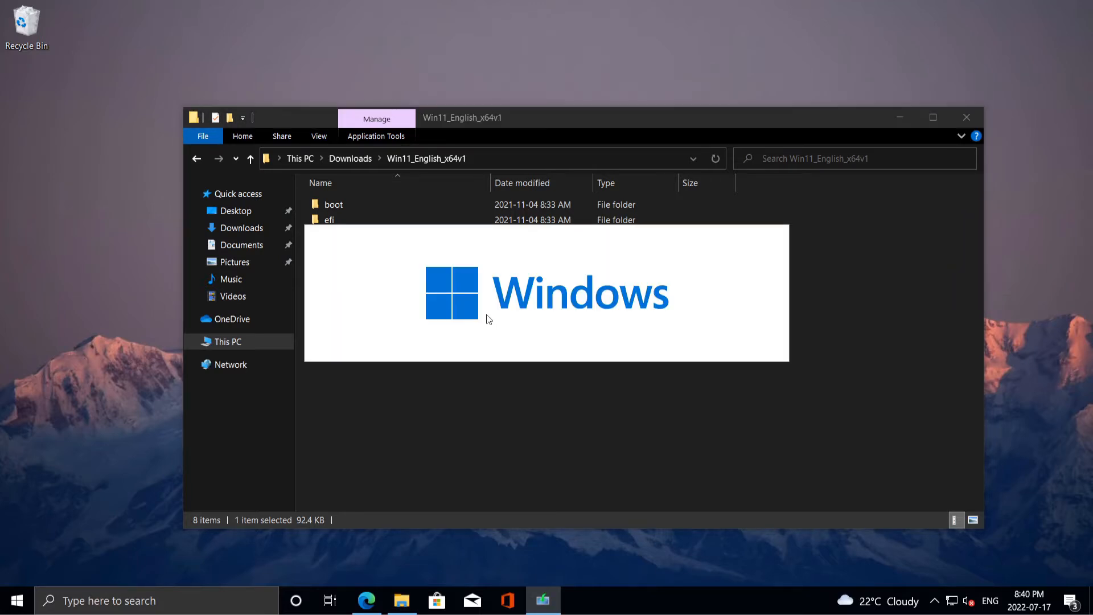
Change how Windows 11 Setup downloads updates to "Not right now" and continue
click(401, 223)
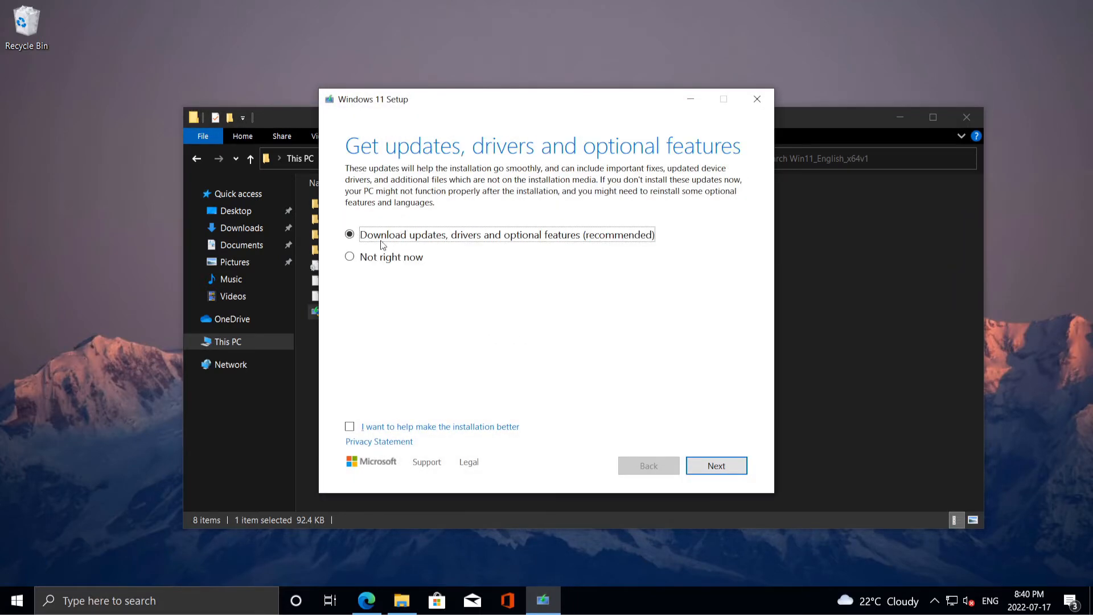
click(351, 258)
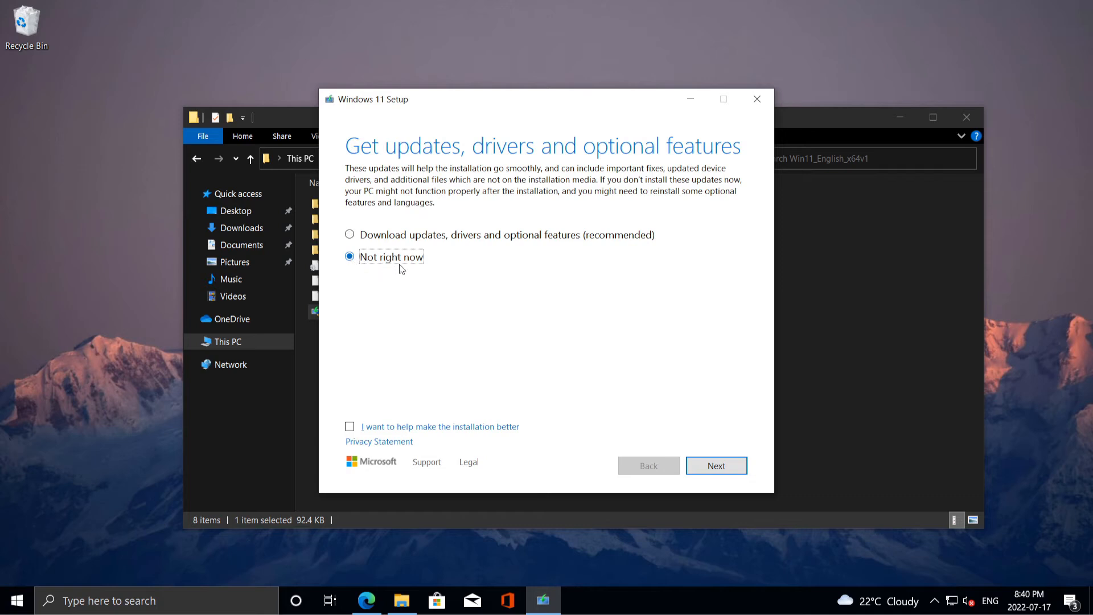
click(714, 464)
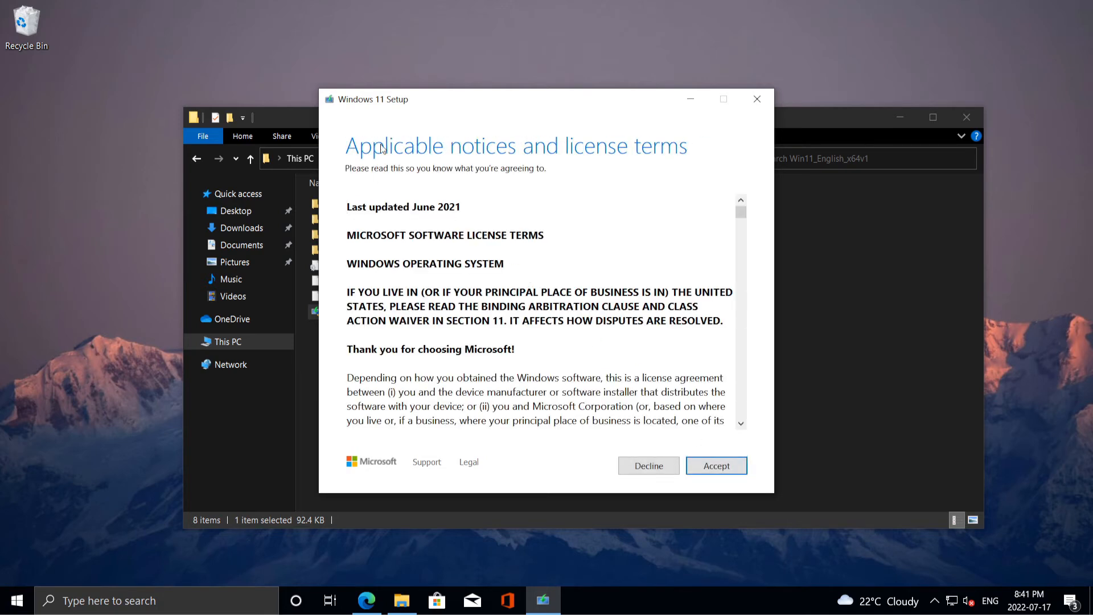
Read through the applicable notices and license terms in Windows 11 Setup and accept them
scroll(518, 374, down, 20)
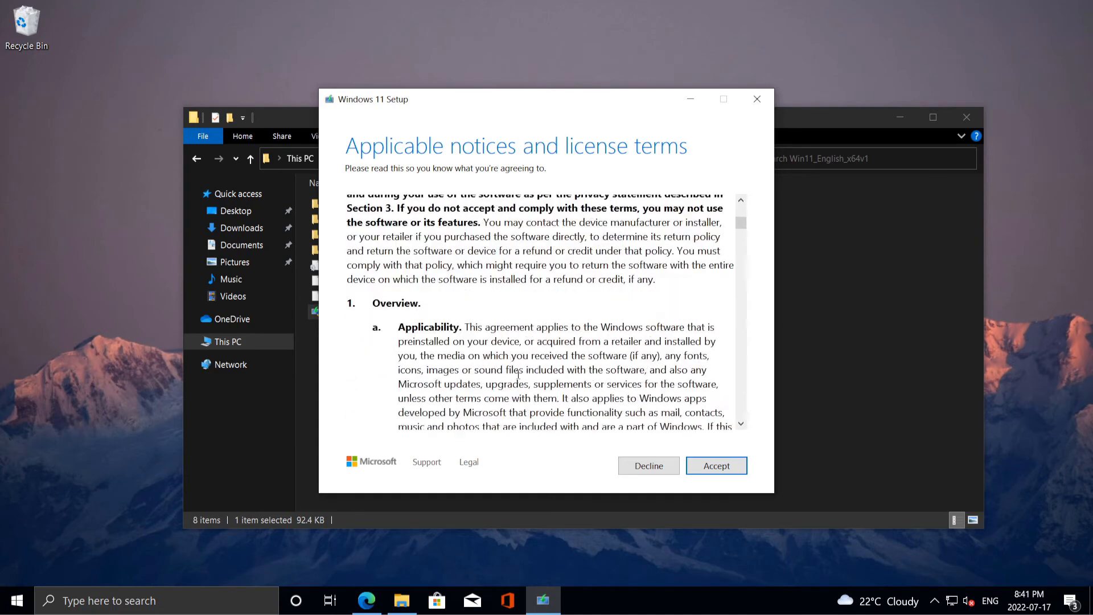
scroll(640, 322, down, 20)
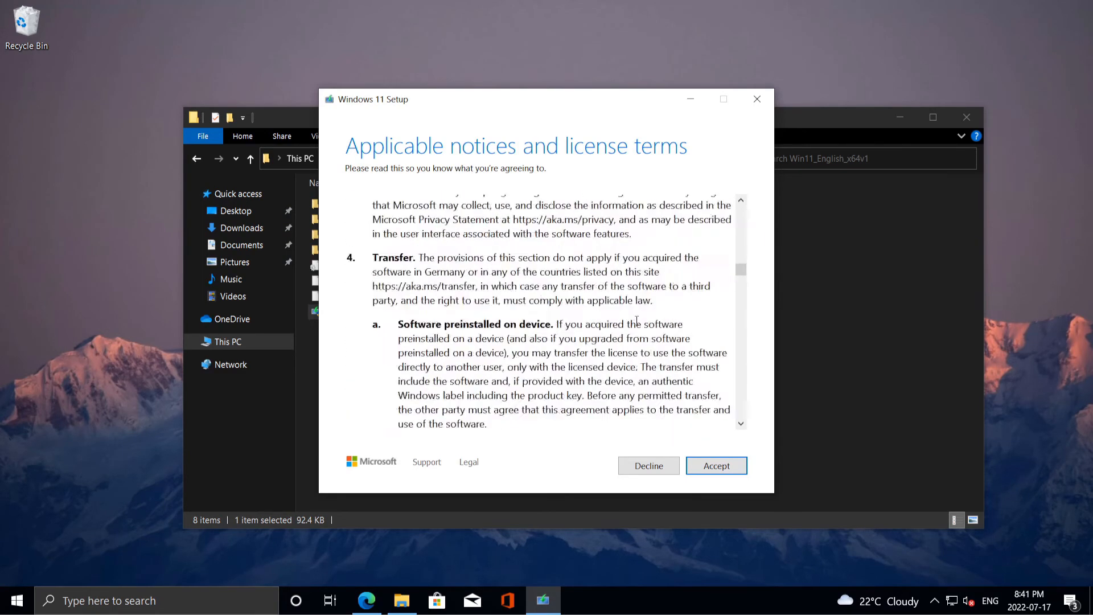
scroll(637, 321, down, 20)
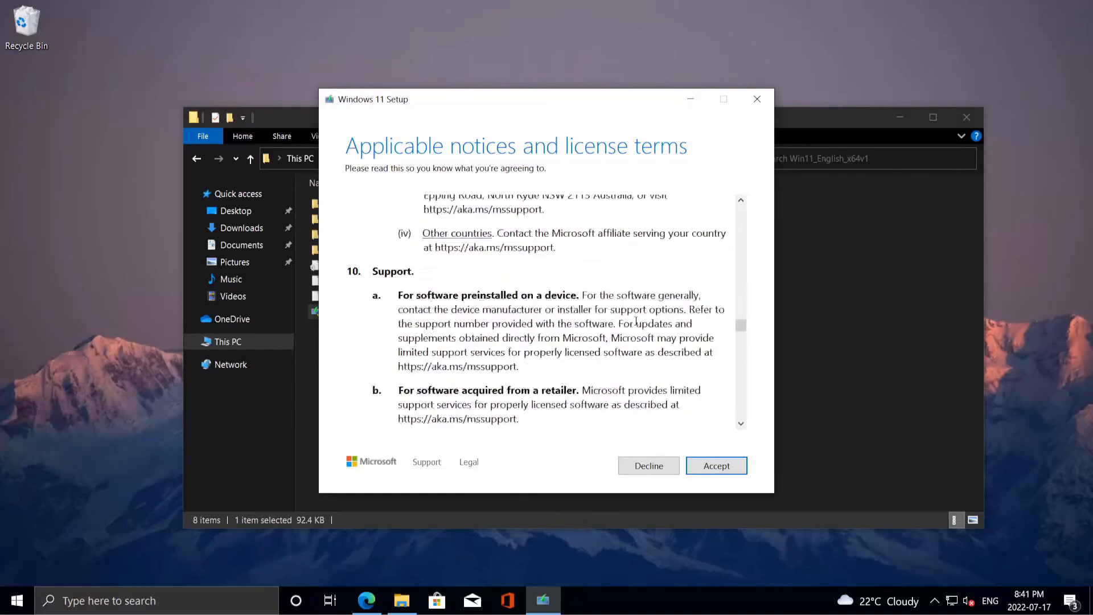
scroll(636, 320, down, 20)
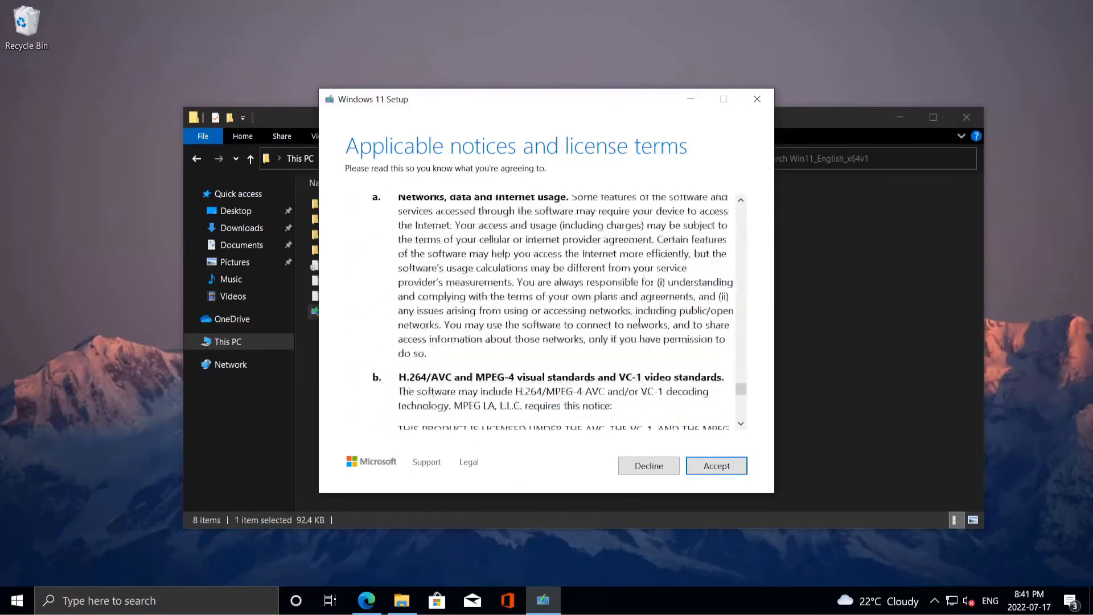
click(718, 468)
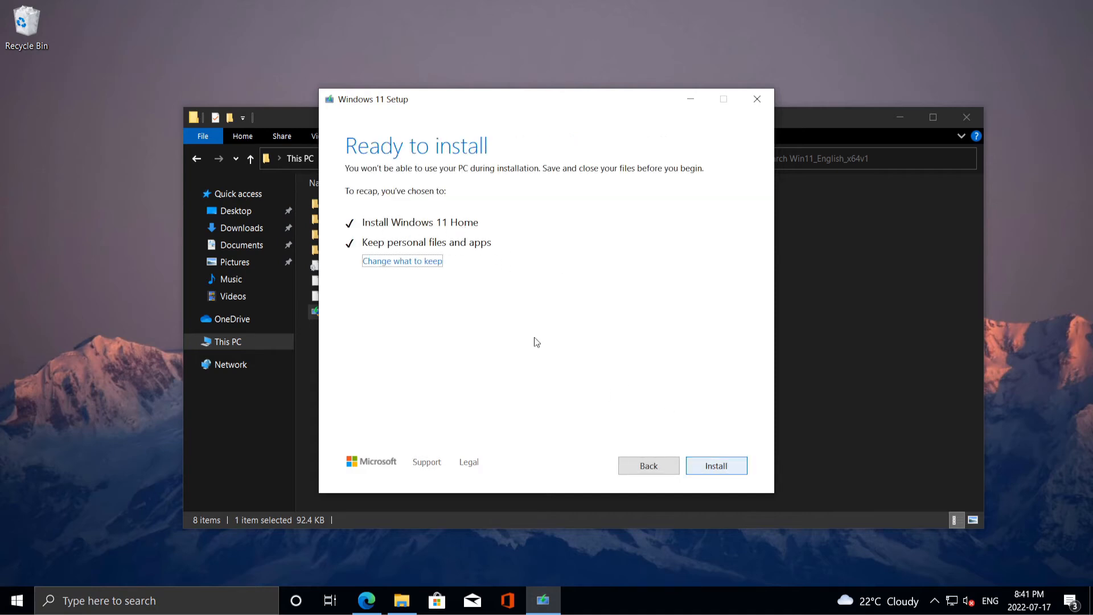
Review the choice of what to keep, retaining personal files and apps, and start installing Windows 11 Home
click(419, 262)
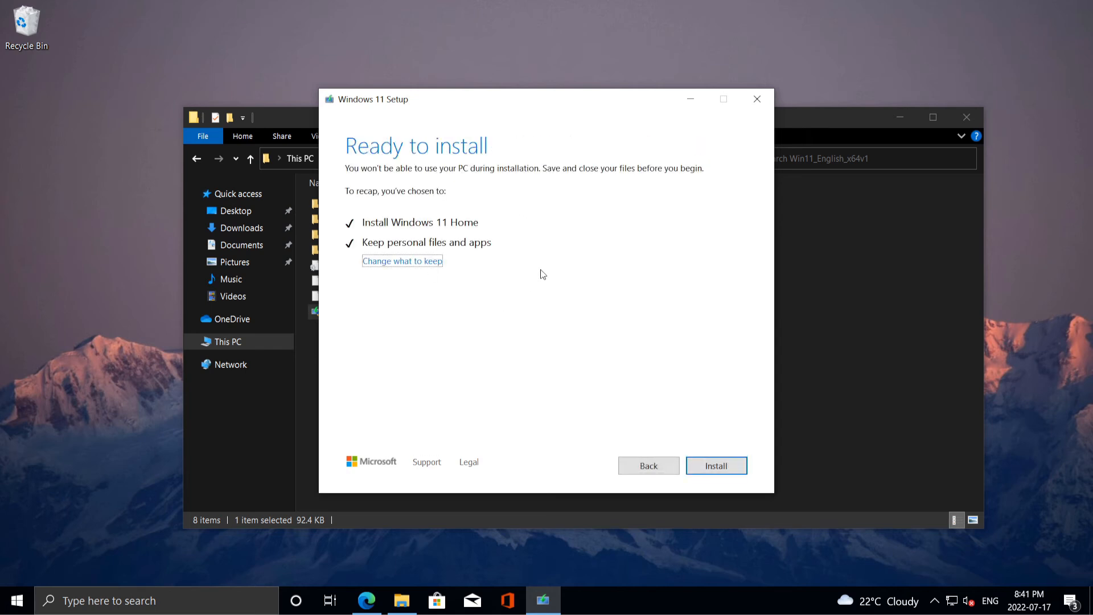
click(725, 467)
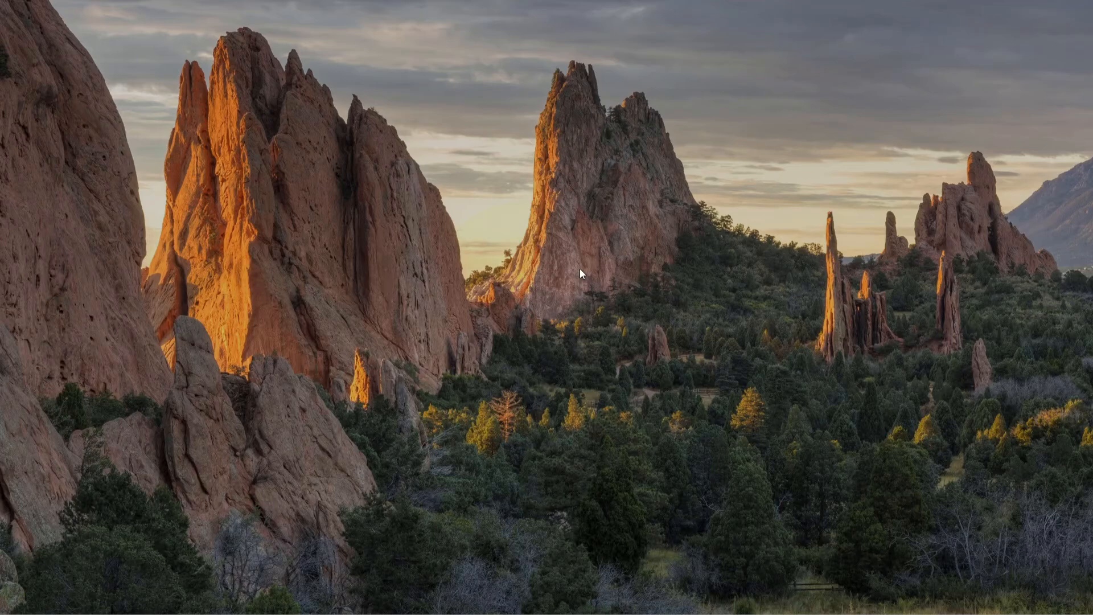
Sign in to the upgraded Windows by entering the account PIN on the lock screen
click(579, 268)
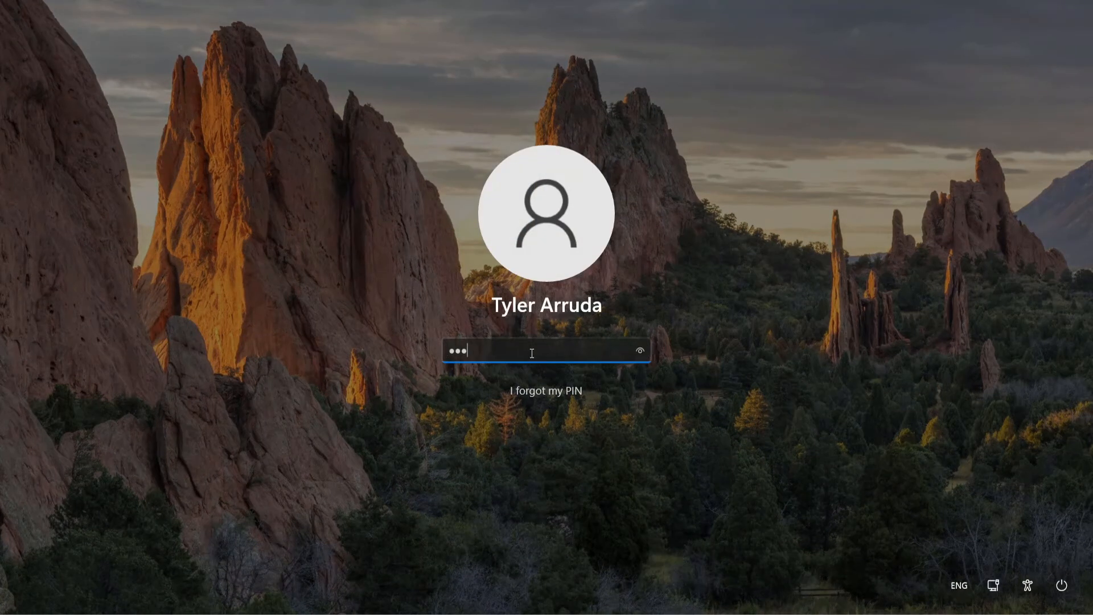
text(••••)
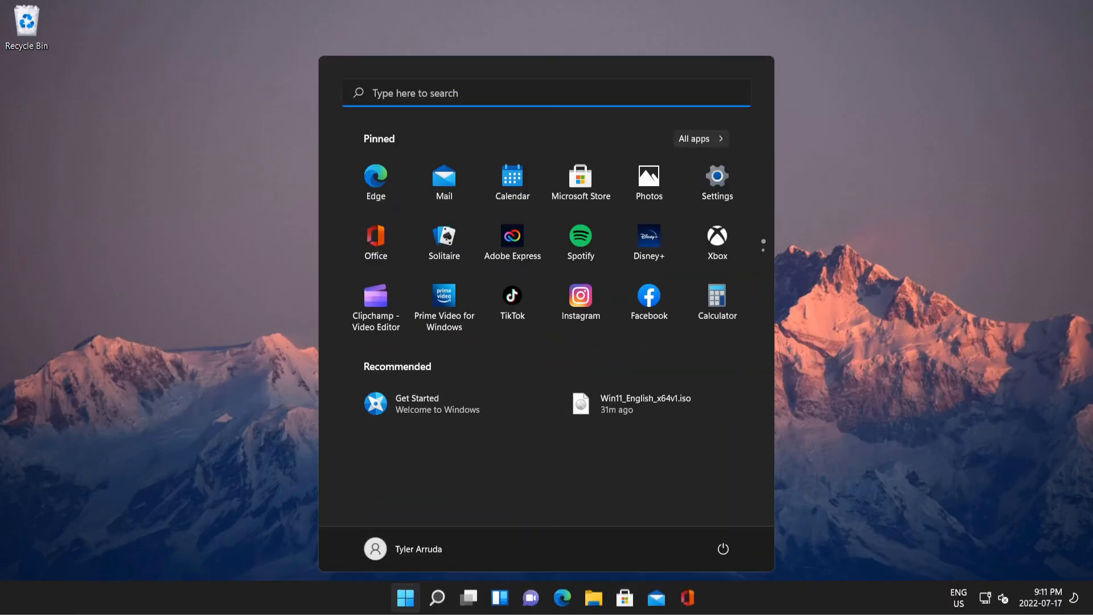
Look over the new Windows 11 desktop, its Start menu and the quick settings
click(286, 334)
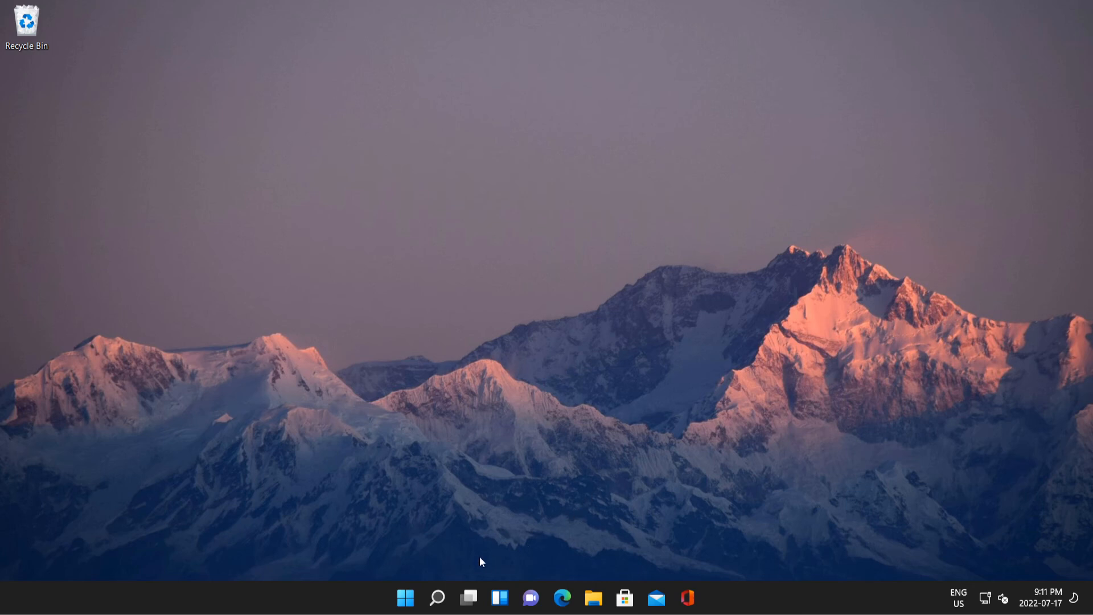
click(405, 597)
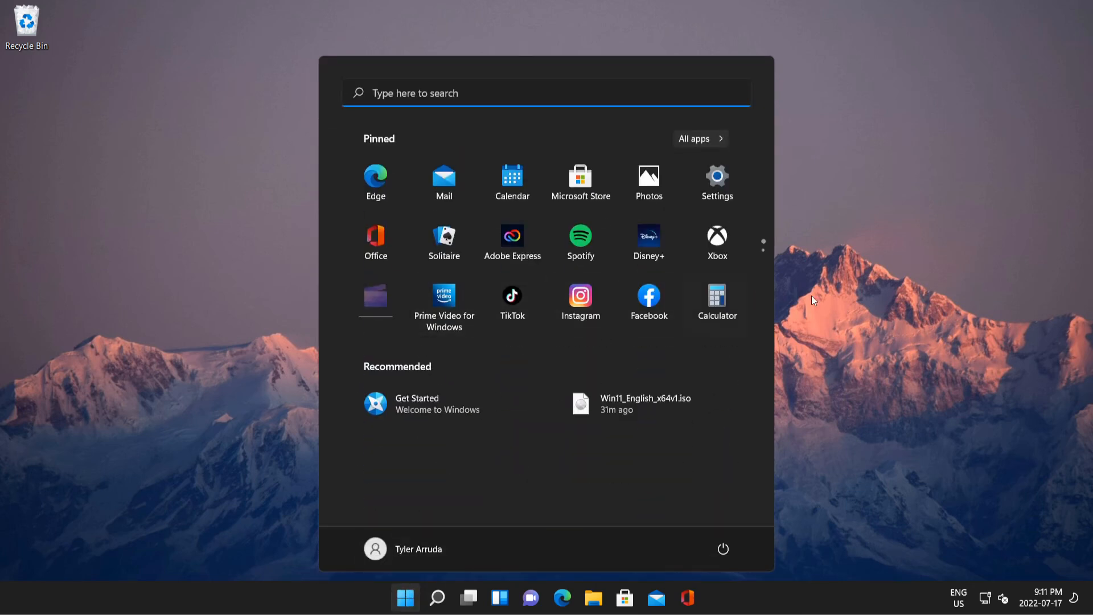
click(951, 411)
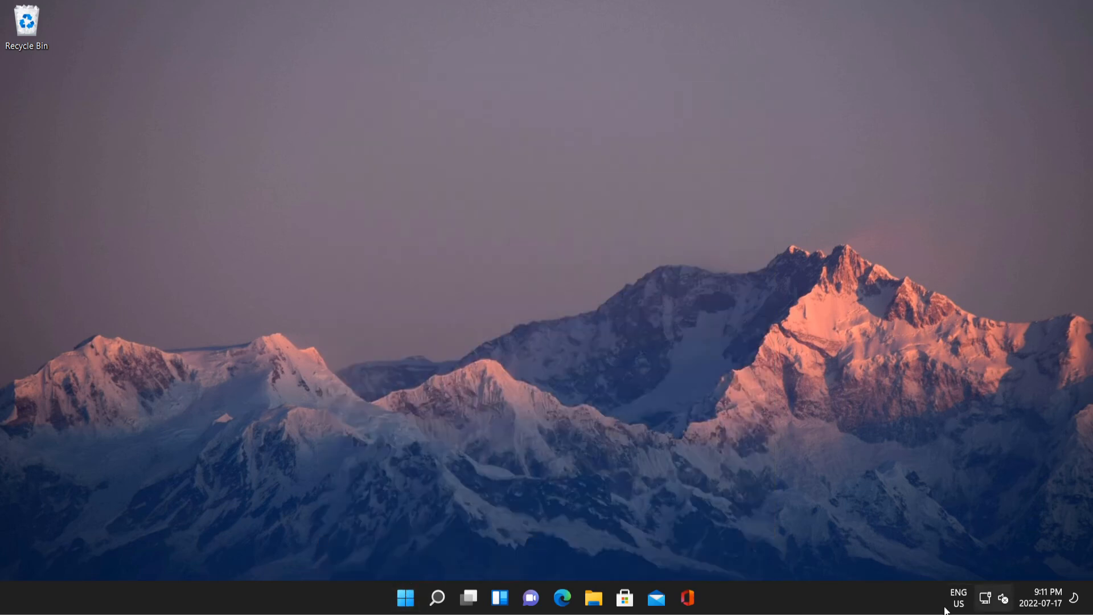
click(997, 608)
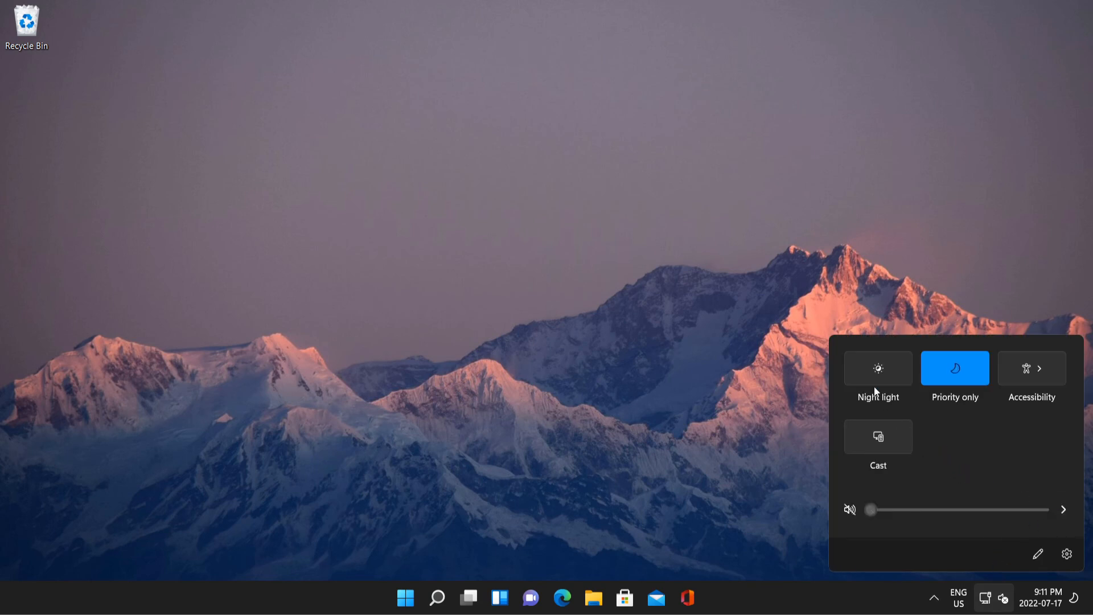
Search for the About your PC system settings, open them and highlight the Windows edition in the Windows specifications
click(437, 598)
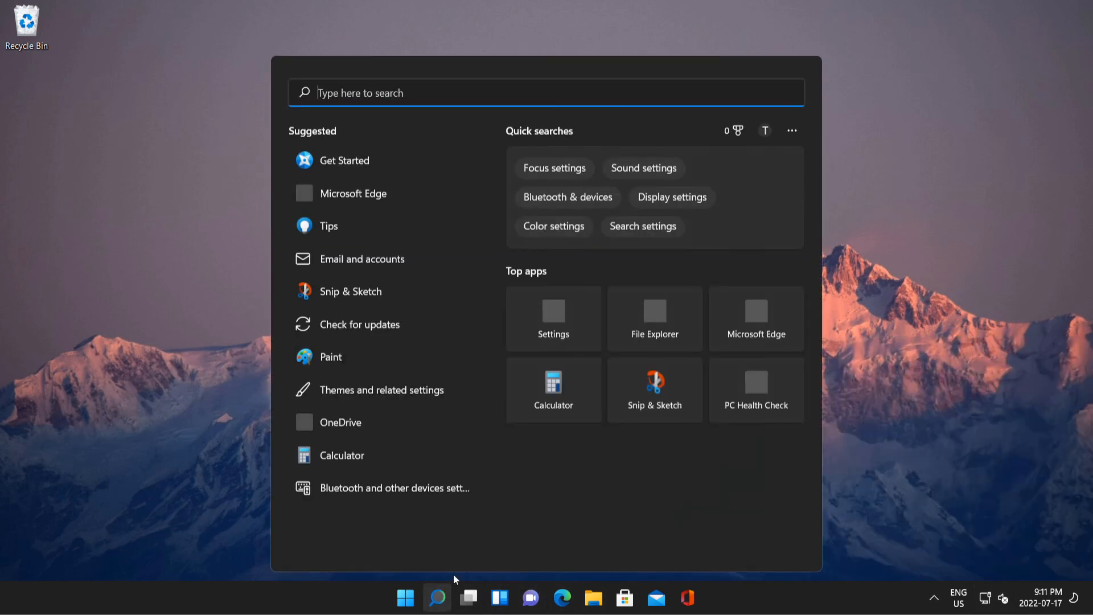
text(ab)
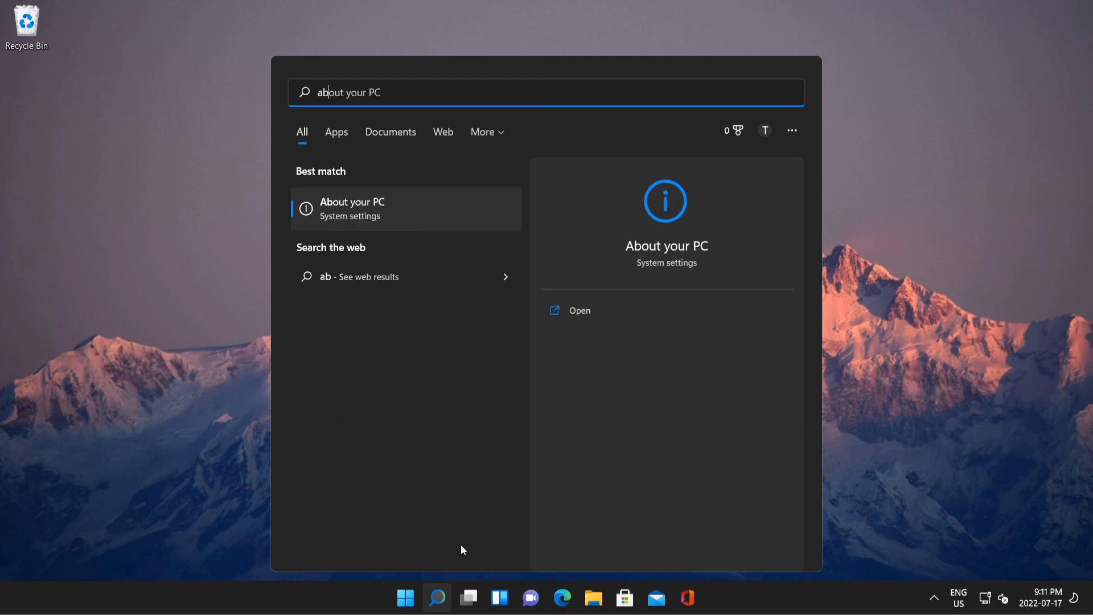
click(426, 228)
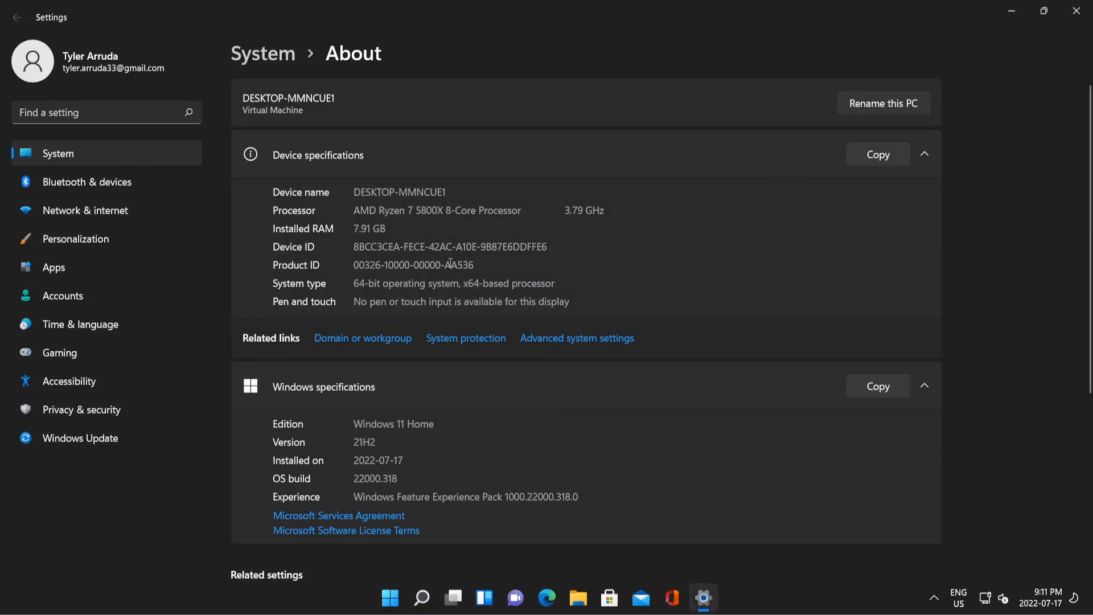
scroll(387, 229, down, 2)
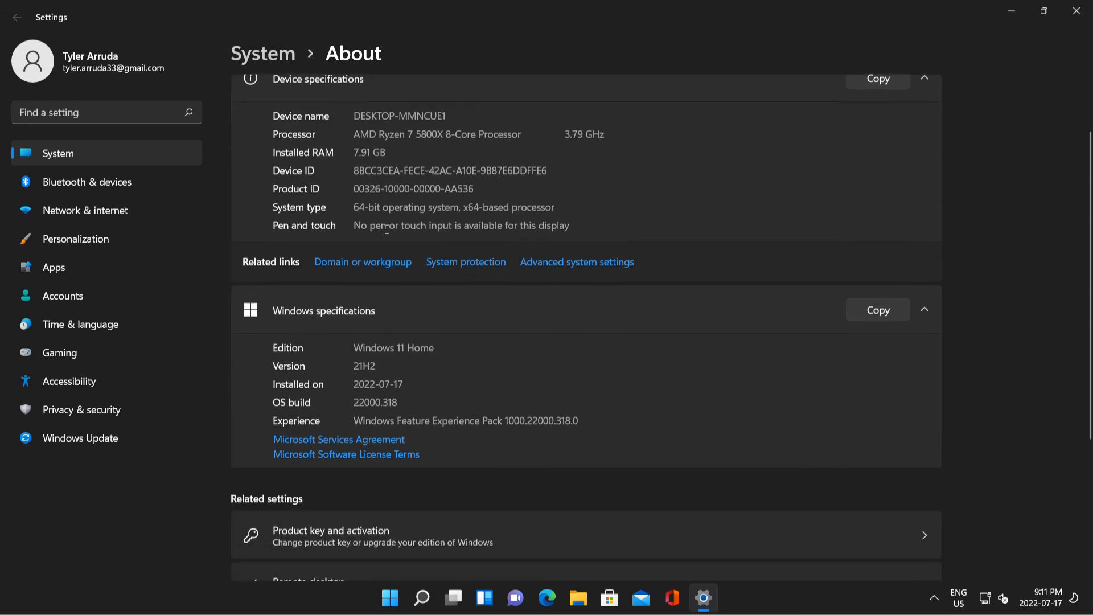
scroll(391, 234, down, 2)
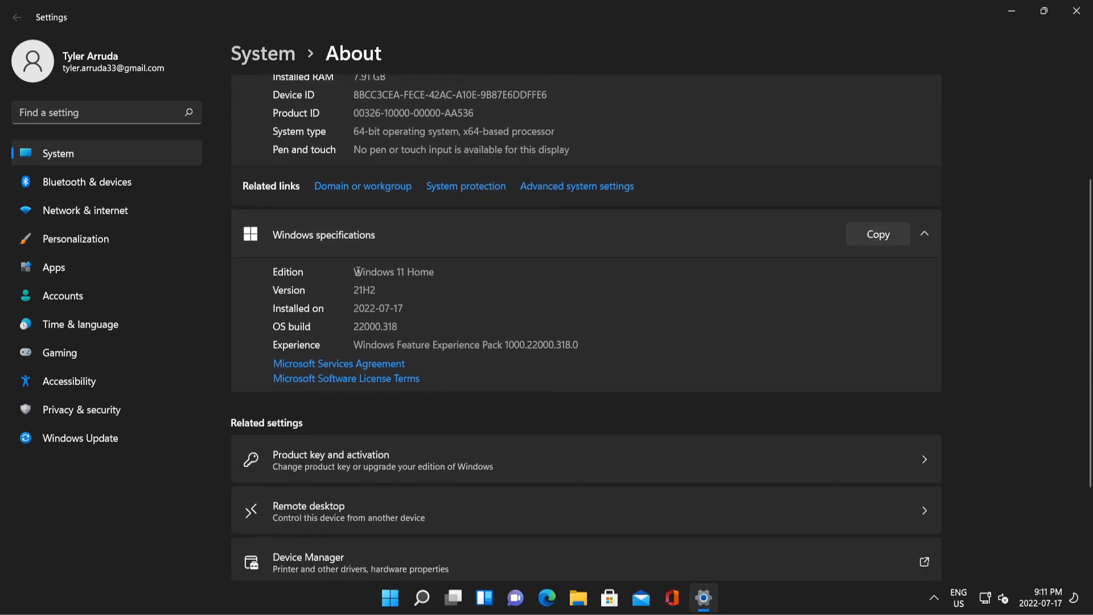
drag(354, 272, 440, 274)
Browse the Bluetooth & devices, Network & internet, Personalization and System pages of Settings
click(108, 185)
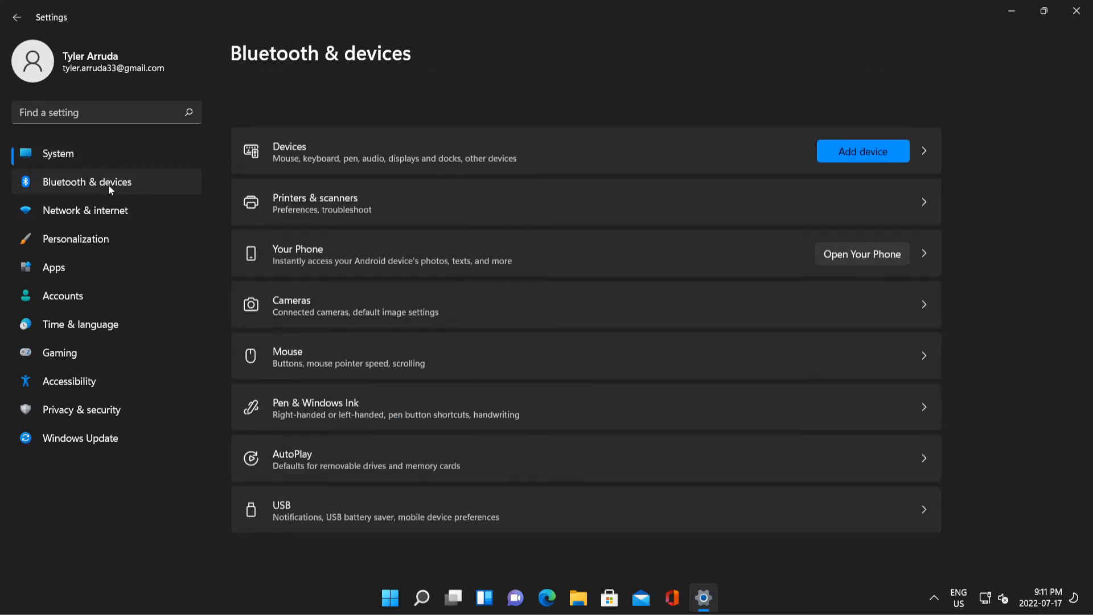
click(105, 211)
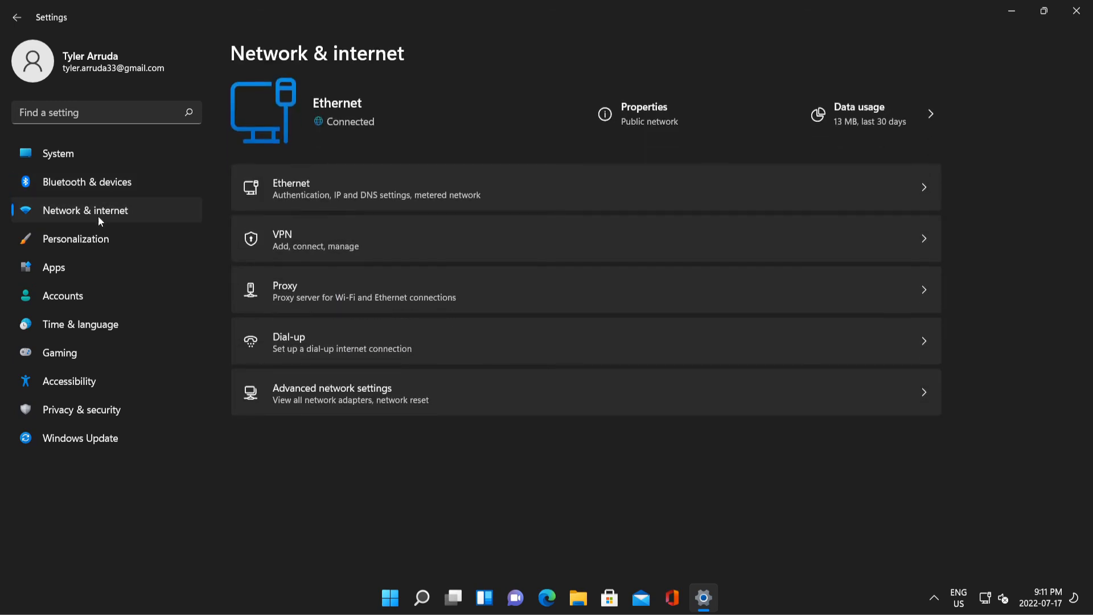
click(94, 239)
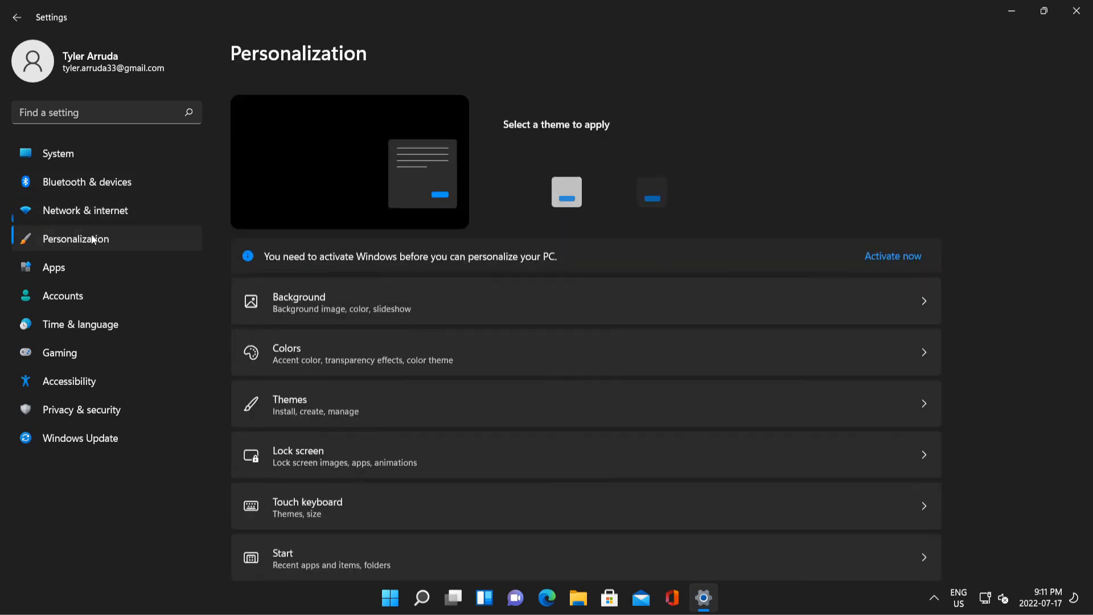
click(111, 155)
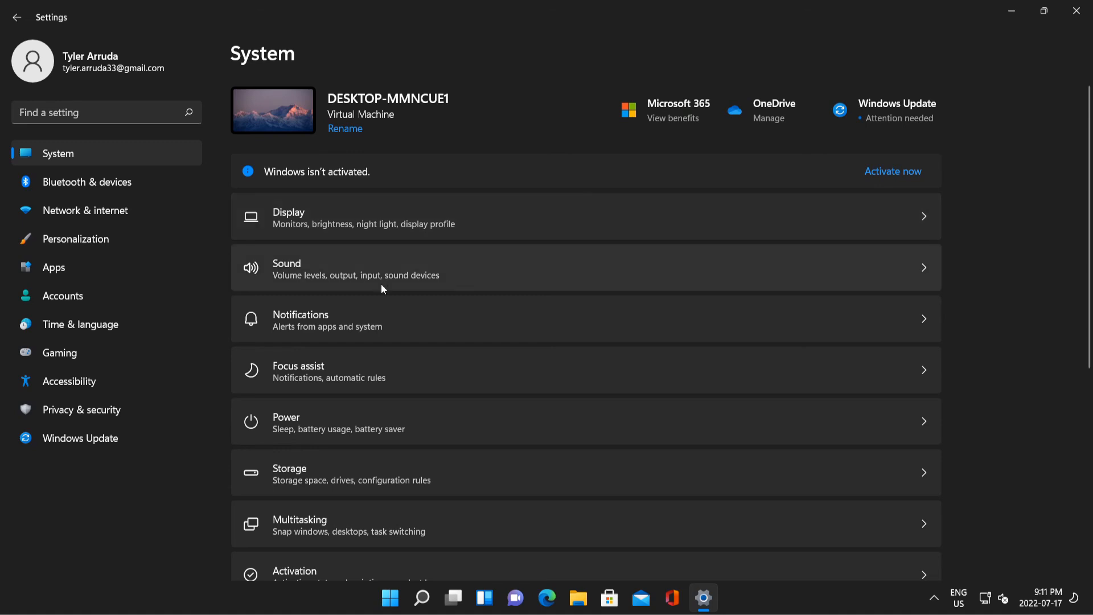
scroll(381, 285, down, 6)
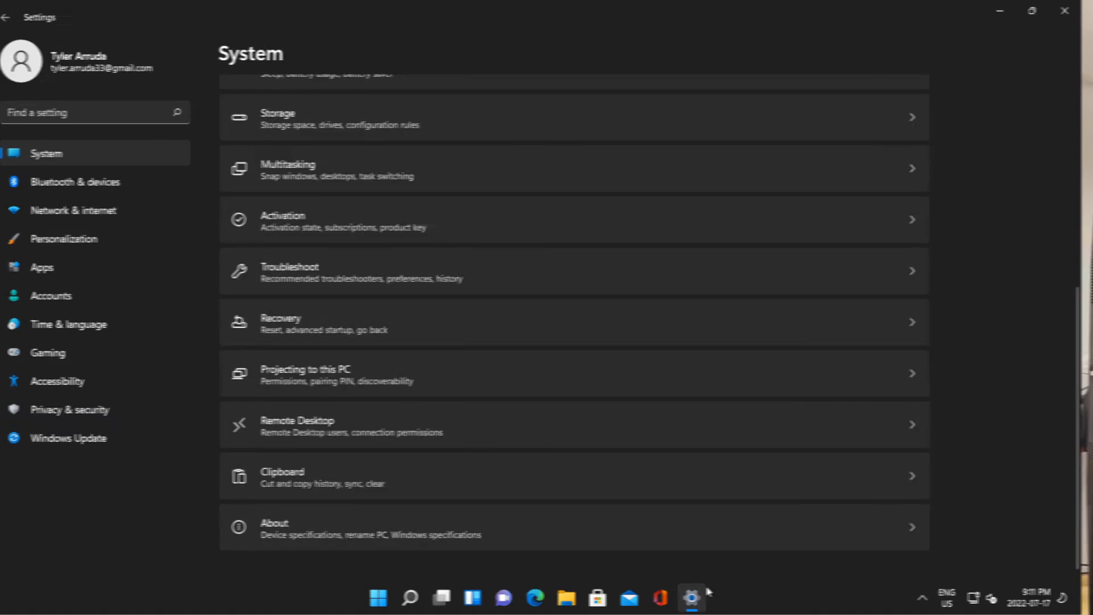